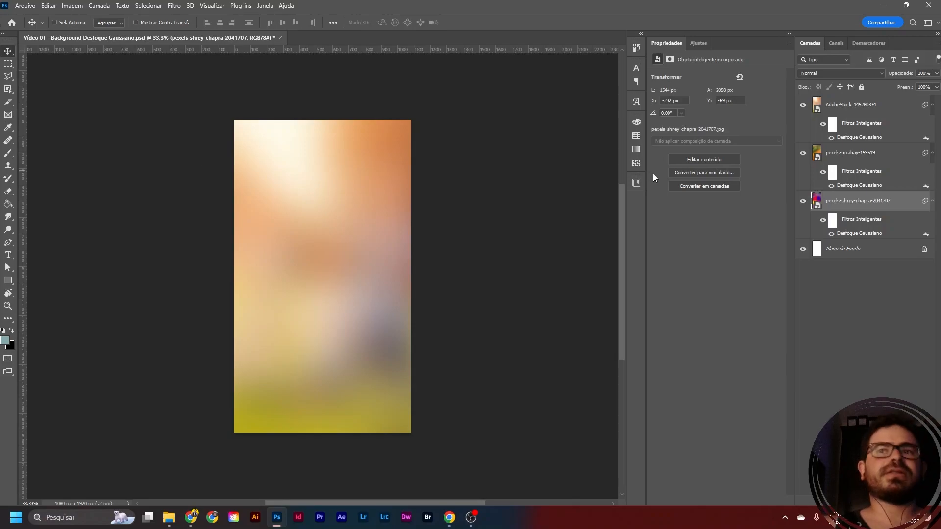
- Add an empty layer above the AdobeStock_145280334 layer and set the foreground colour to the orange-brown a25e30
{"action": "left_click", "coordinate": [872, 105]}
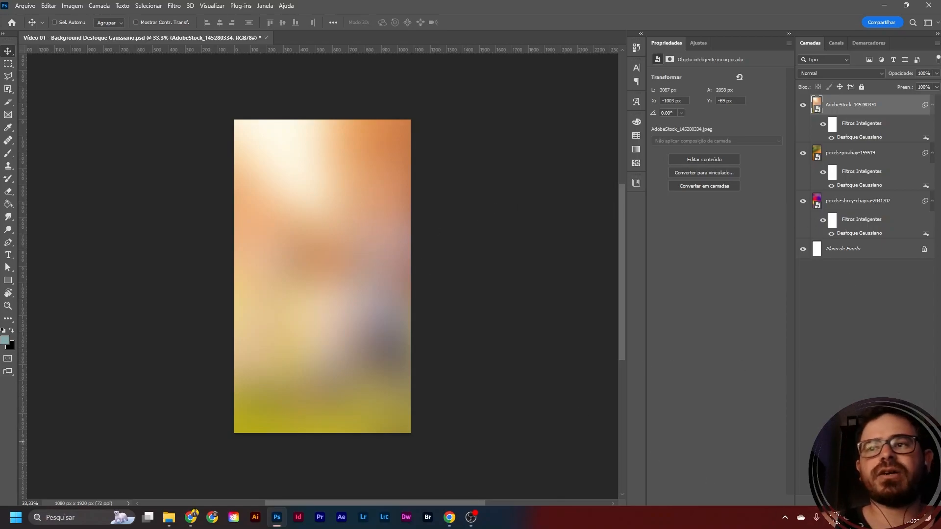
{"action": "key", "text": "ctrl+shift+alt+n"}
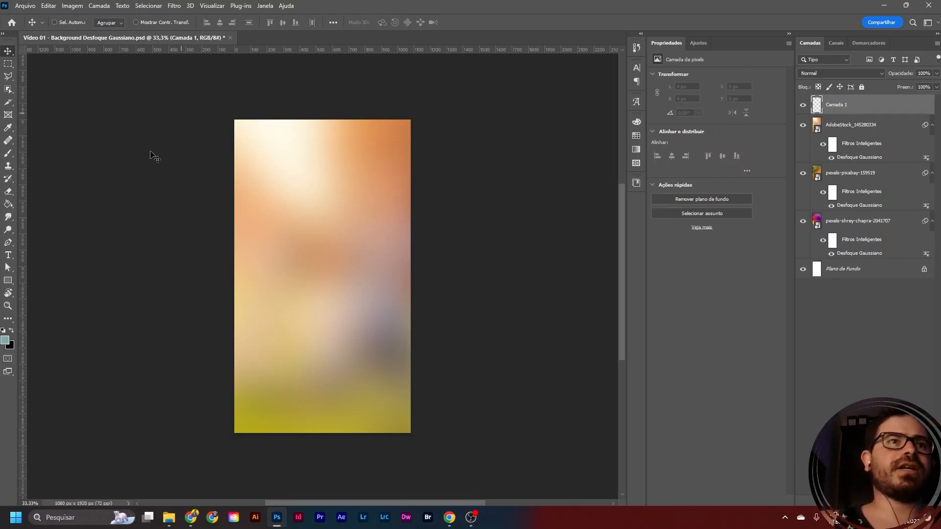
{"action": "left_click", "coordinate": [6, 343]}
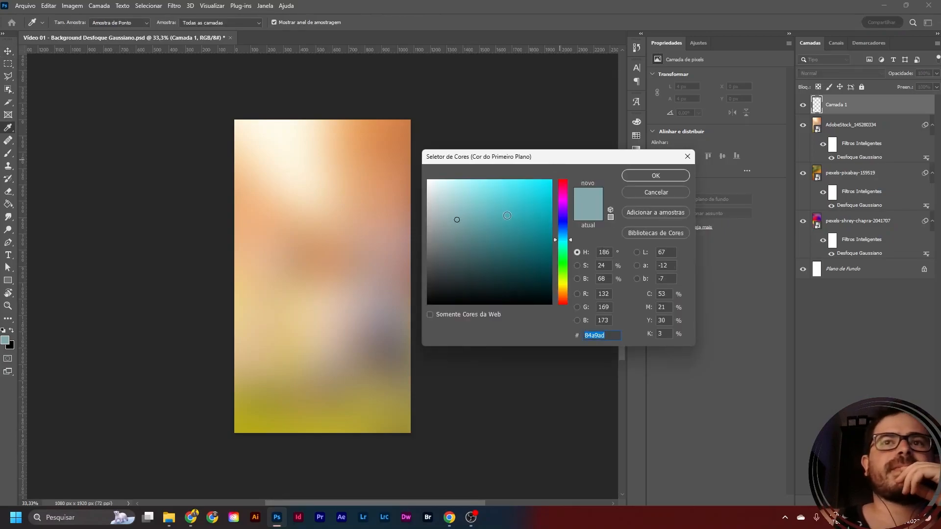
{"action": "left_click", "coordinate": [401, 129]}
{"action": "left_click_drag", "start_coordinate": [522, 207], "coordinate": [515, 225]}
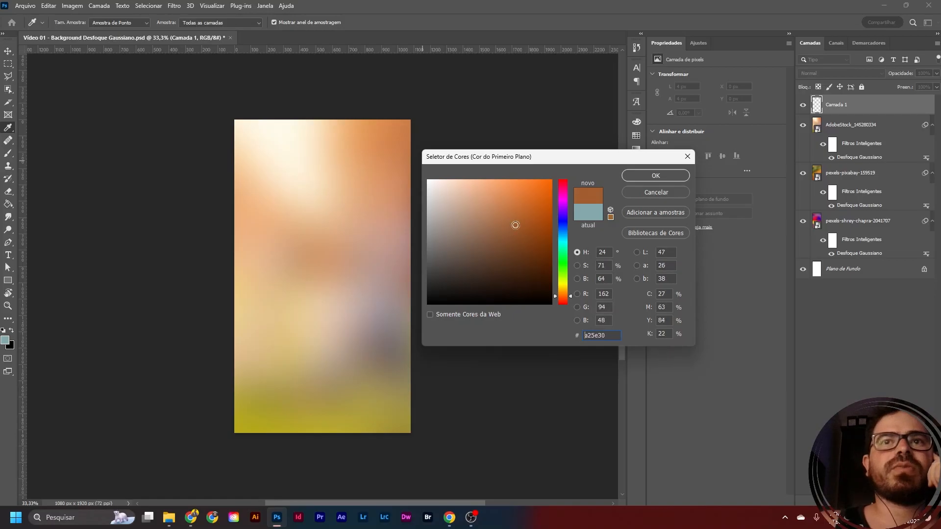
{"action": "left_click", "coordinate": [658, 174]}
{"action": "key", "text": "v"}
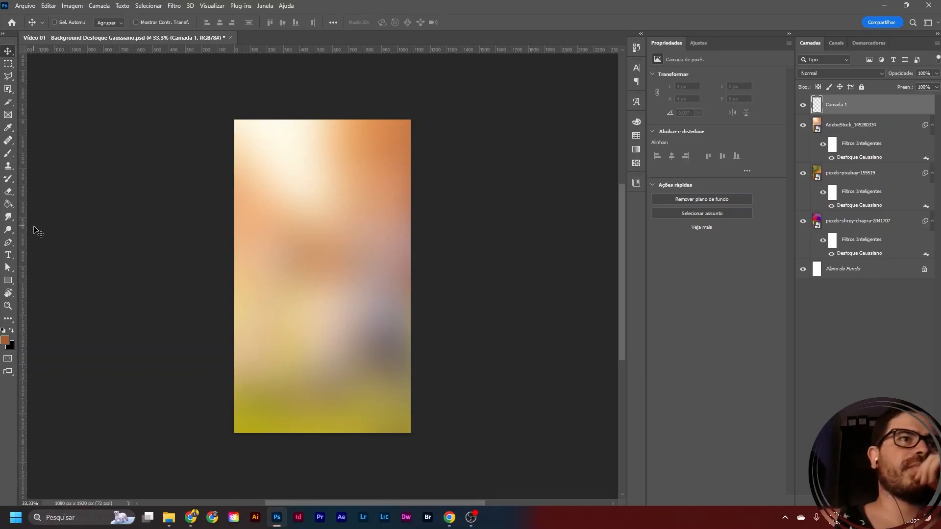
- Set up a soft round Brush with a size of 1306 px, 0% hardness and 100% flow
{"action": "key", "text": "b"}
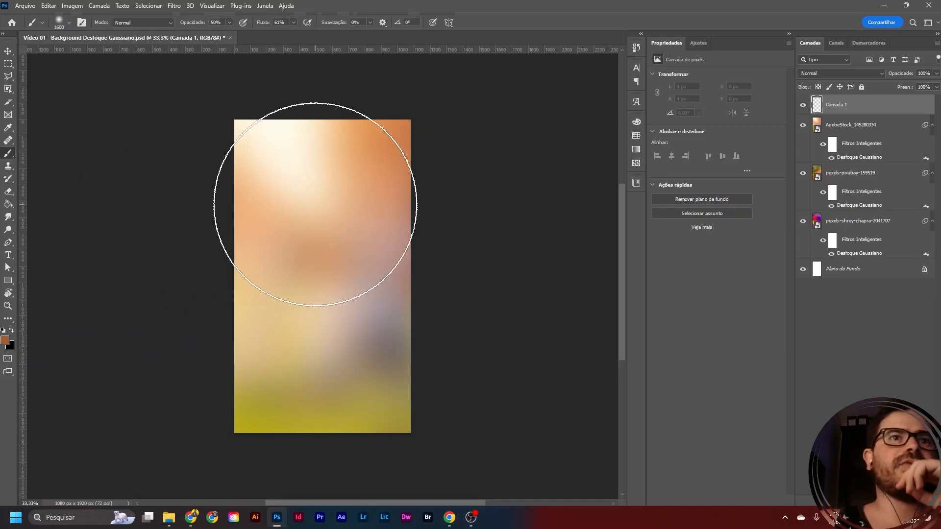
{"action": "right_click", "coordinate": [317, 201]}
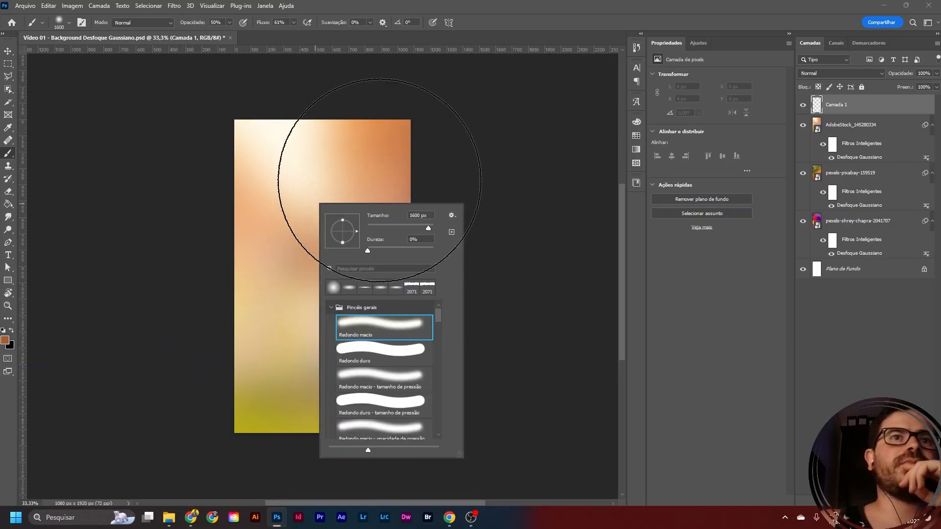
{"action": "left_click", "coordinate": [428, 228]}
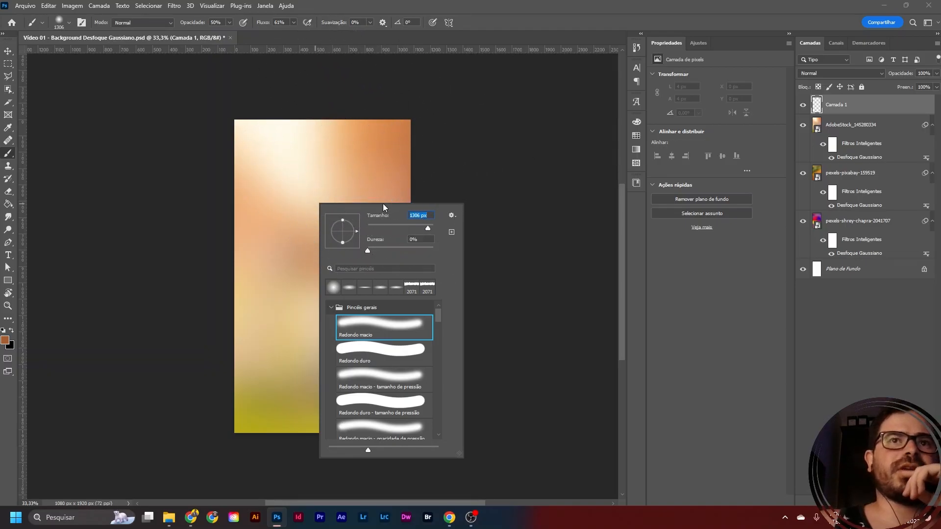
{"action": "key", "text": "BackSpace"}
{"action": "left_click", "coordinate": [368, 251]}
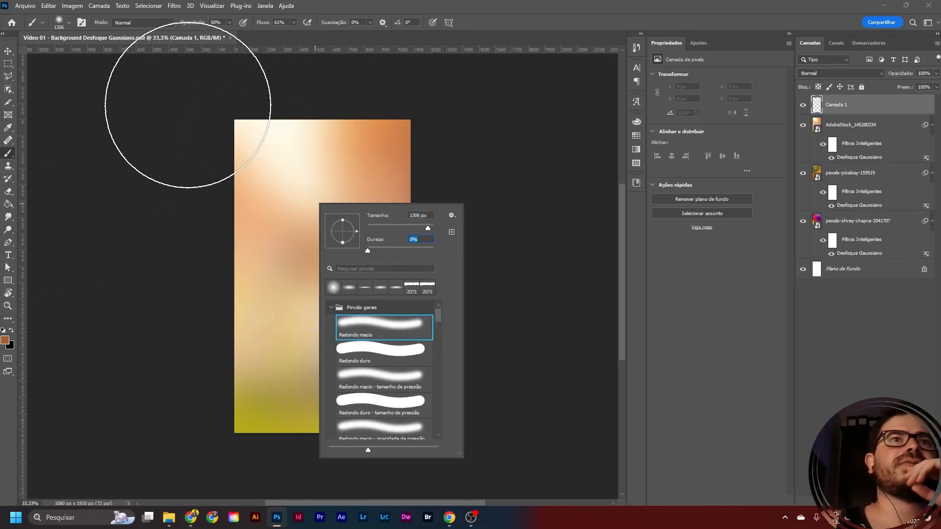
{"action": "left_click", "coordinate": [229, 23]}
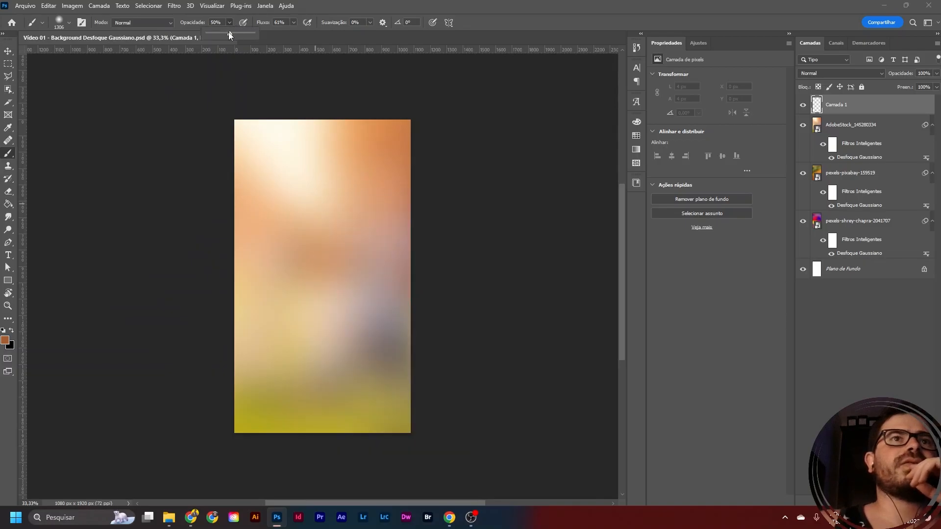
{"action": "left_click", "coordinate": [293, 23]}
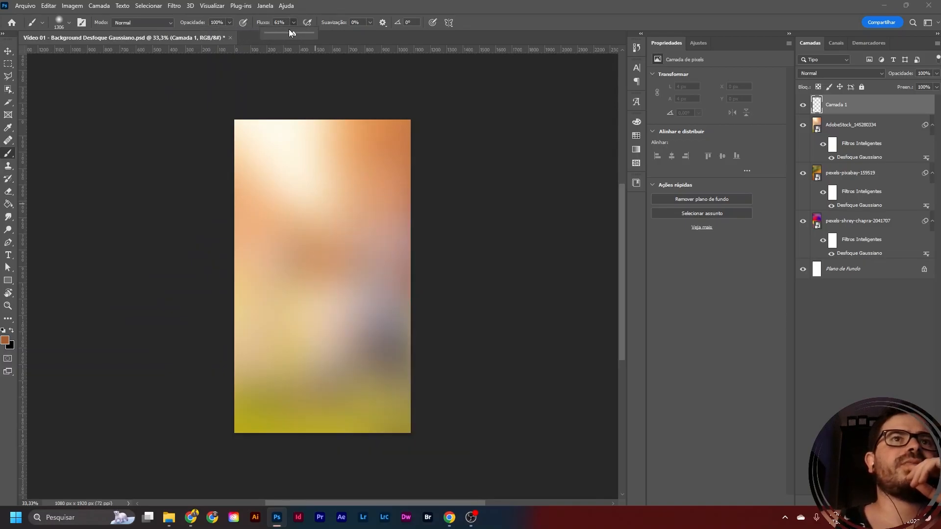
{"action": "left_click", "coordinate": [389, 2]}
- Paint soft orange-brown dabs over the canvas's upper corners, top edge and left side on the new layer
{"action": "scroll", "coordinate": [364, 196], "scroll_direction": "up", "scroll_amount": 3}
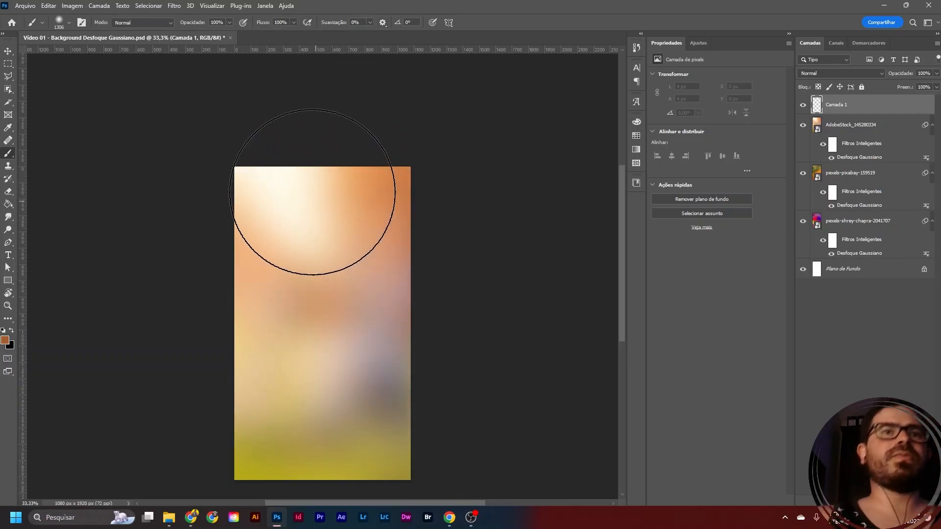
{"action": "scroll", "coordinate": [254, 179], "scroll_direction": "up", "scroll_amount": 2}
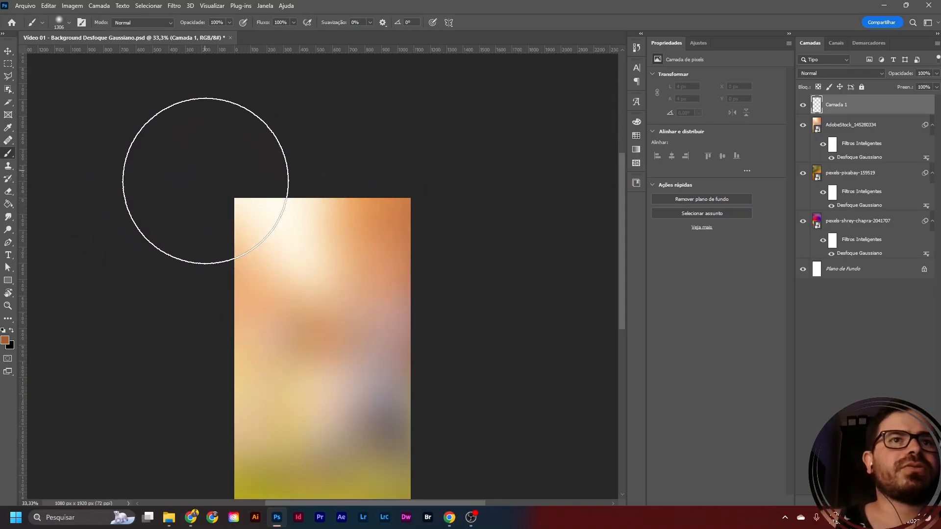
{"action": "left_click", "coordinate": [208, 177]}
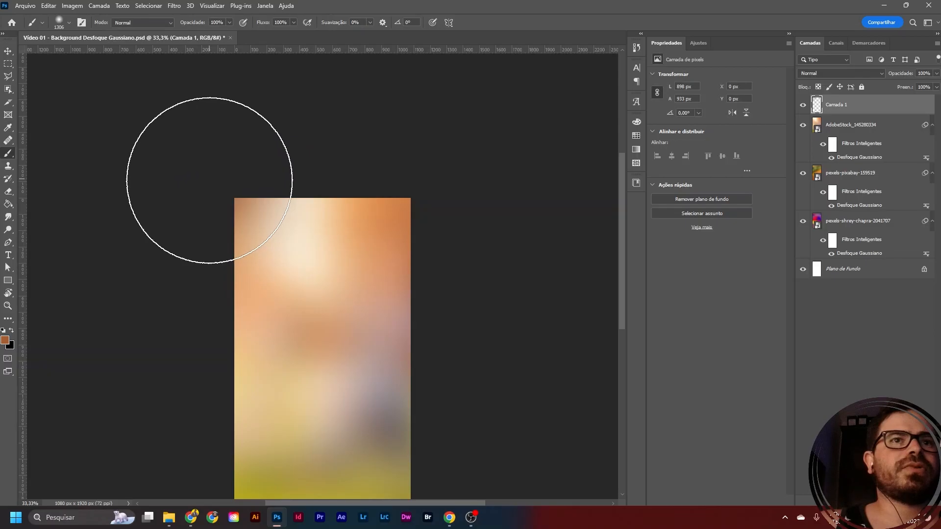
{"action": "left_click", "coordinate": [200, 222]}
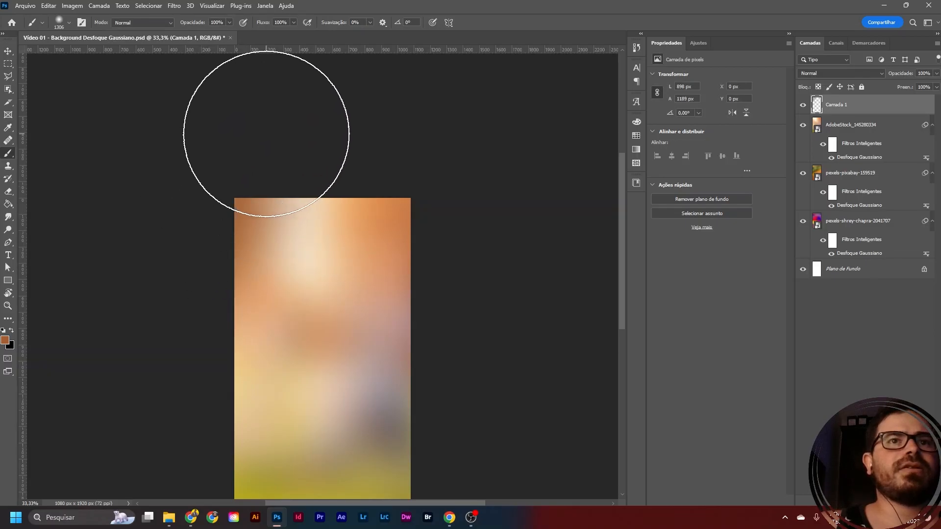
{"action": "left_click", "coordinate": [256, 152]}
{"action": "left_click", "coordinate": [416, 143]}
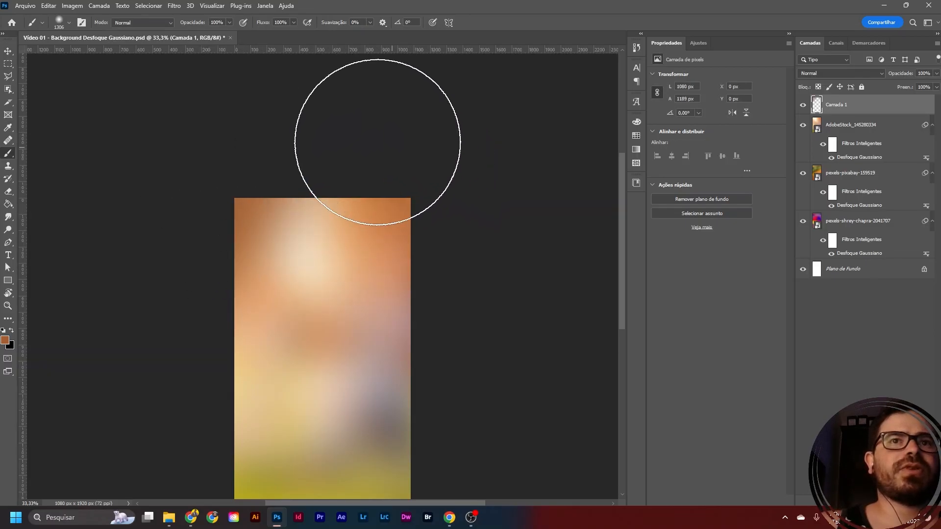
{"action": "left_click", "coordinate": [370, 142]}
{"action": "left_click", "coordinate": [155, 258]}
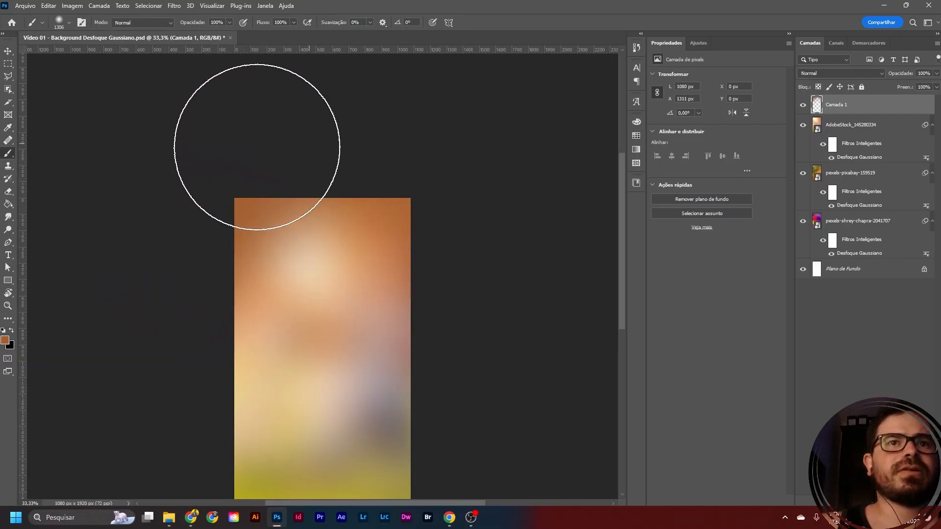
- Paint soft orange-brown dabs over the canvas's lower corners and bottom edge
{"action": "scroll", "coordinate": [246, 216], "scroll_direction": "down", "scroll_amount": 5}
{"action": "scroll", "coordinate": [240, 285], "scroll_direction": "down", "scroll_amount": 1}
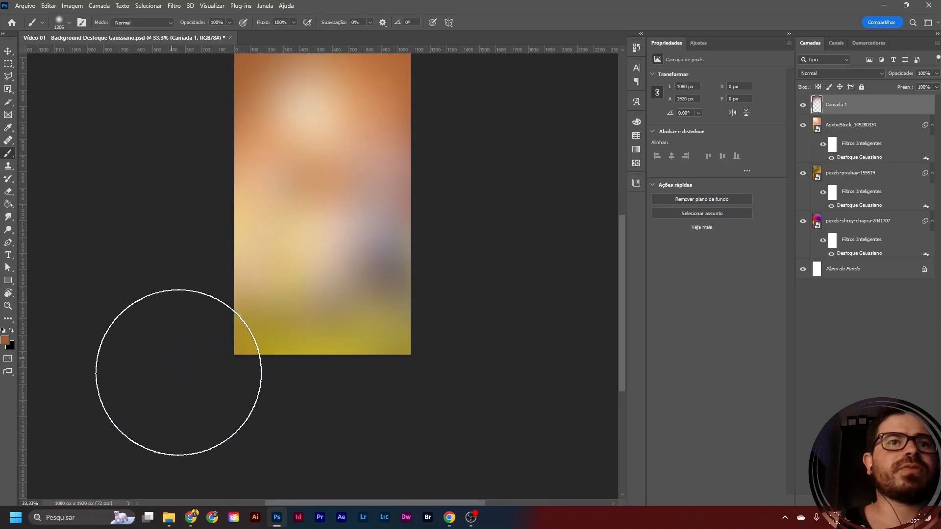
{"action": "left_click", "coordinate": [226, 380]}
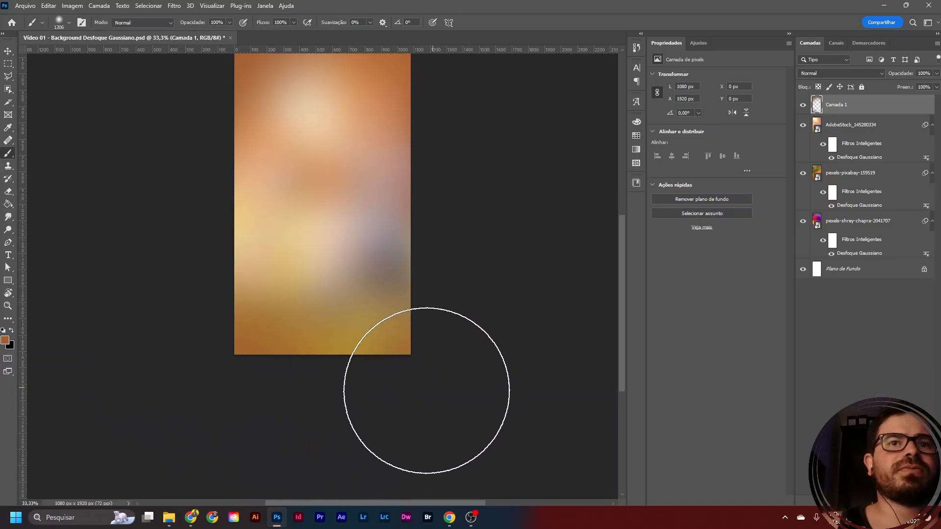
{"action": "left_click", "coordinate": [429, 380]}
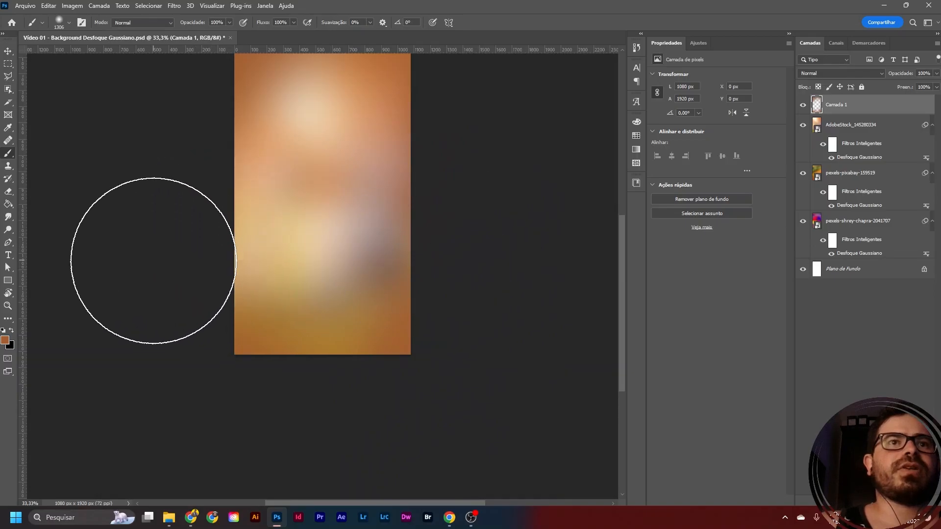
- Examine the blurred colour transitions and painted edges up close, from the top of the canvas to its bottom
{"action": "scroll", "coordinate": [399, 231], "scroll_direction": "up", "scroll_amount": 2}
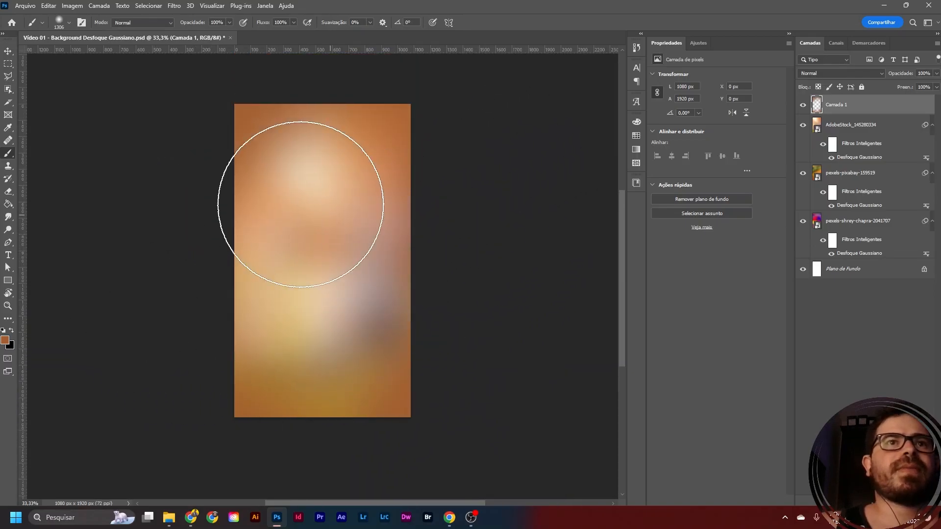
{"action": "left_click", "coordinate": [9, 52]}
{"action": "scroll", "coordinate": [315, 152], "scroll_direction": "up", "scroll_amount": 5}
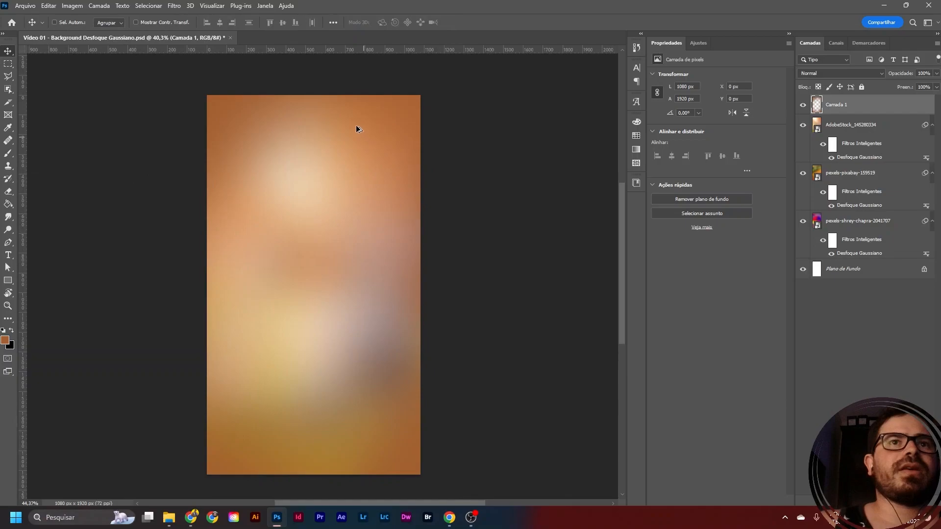
{"action": "scroll", "coordinate": [280, 151], "scroll_direction": "up", "scroll_amount": 1}
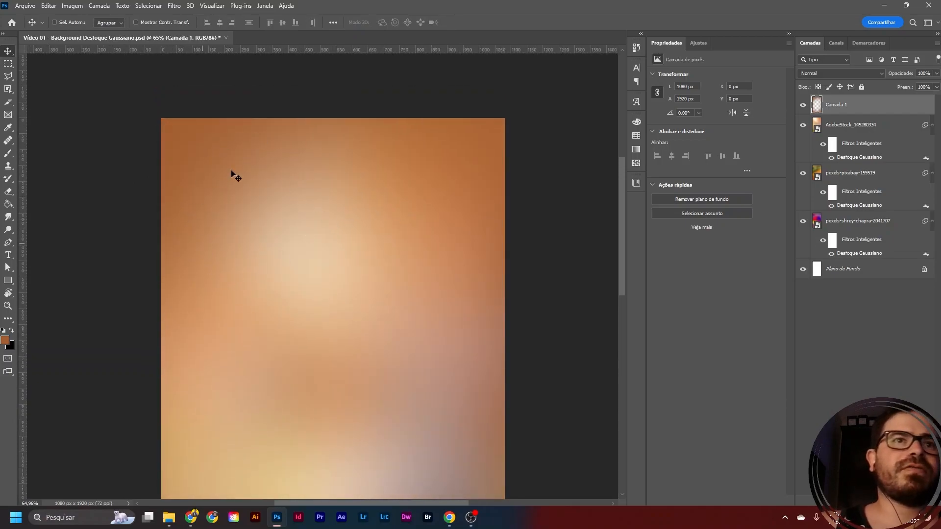
{"action": "scroll", "coordinate": [343, 213], "scroll_direction": "down", "scroll_amount": 8}
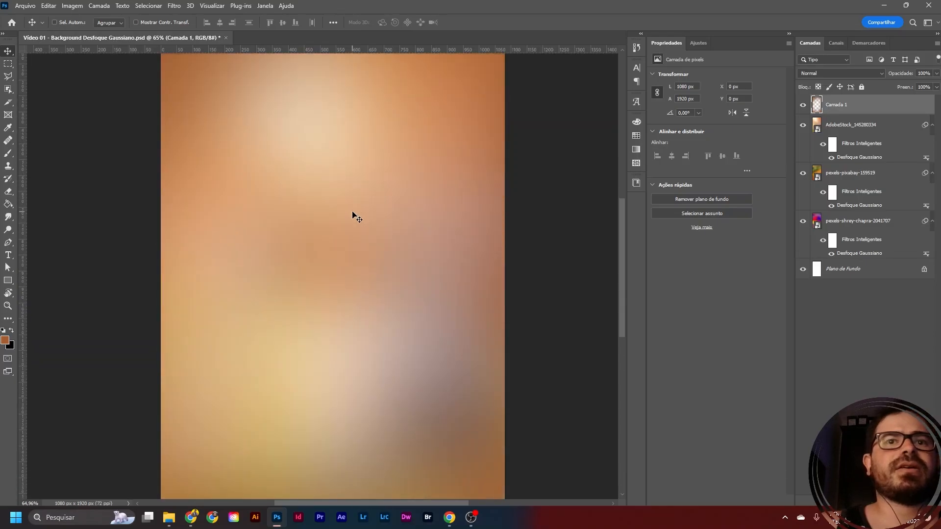
{"action": "scroll", "coordinate": [322, 209], "scroll_direction": "down", "scroll_amount": 2}
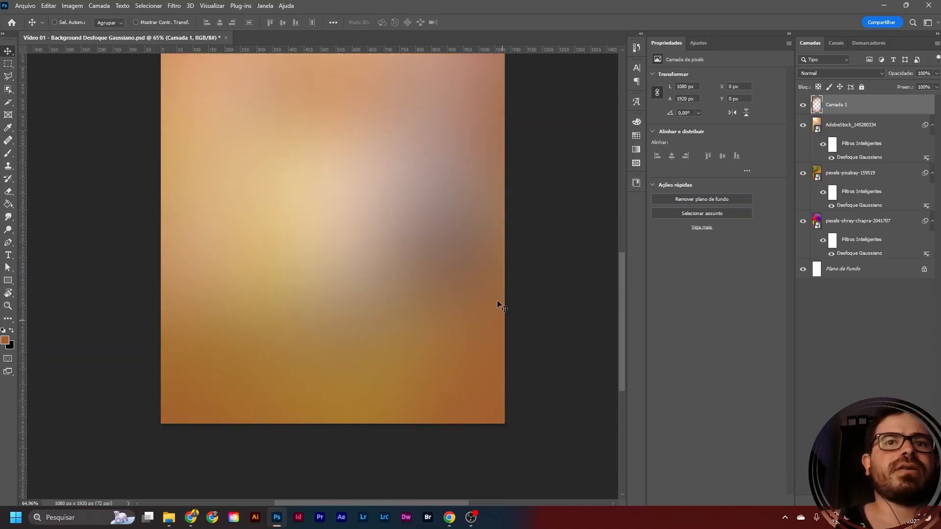
{"action": "scroll", "coordinate": [289, 293], "scroll_direction": "up", "scroll_amount": 1}
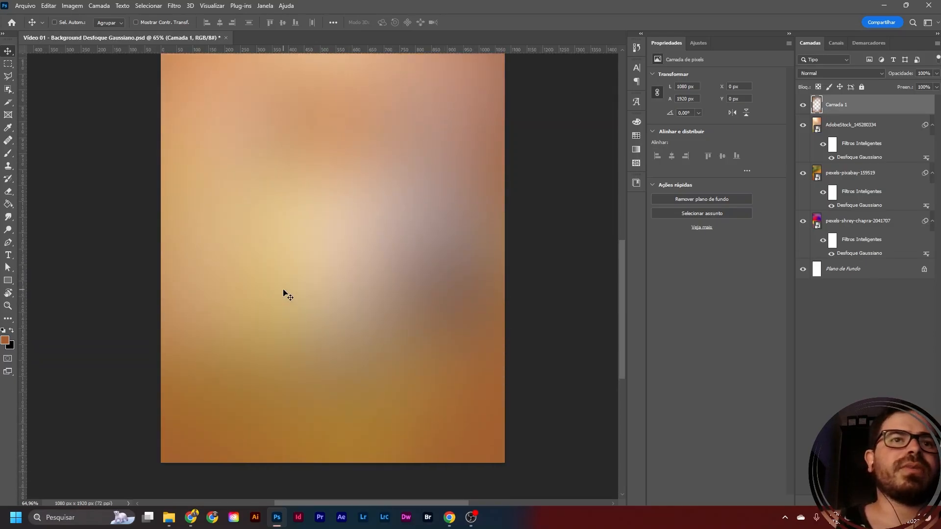
{"action": "scroll", "coordinate": [288, 294], "scroll_direction": "up", "scroll_amount": 5}
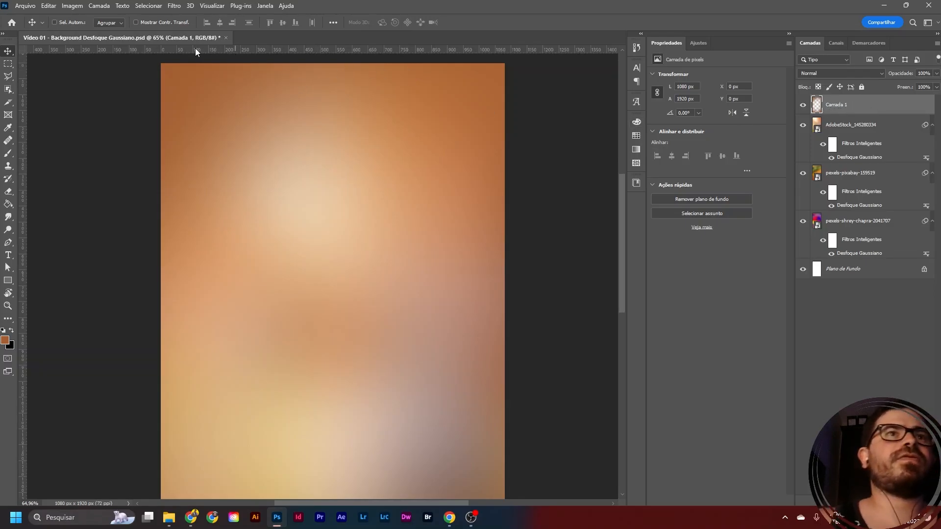
- Apply the Add Noise filter to the painted layer with an intensity of 7,73% and uniform distribution
{"action": "left_click", "coordinate": [171, 9]}
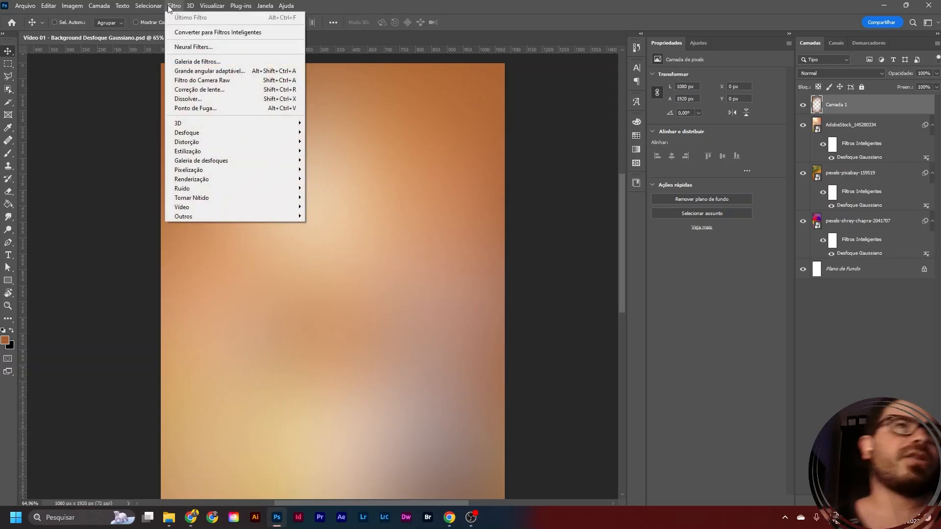
{"action": "mouse_move", "coordinate": [208, 189]}
{"action": "left_click", "coordinate": [323, 188]}
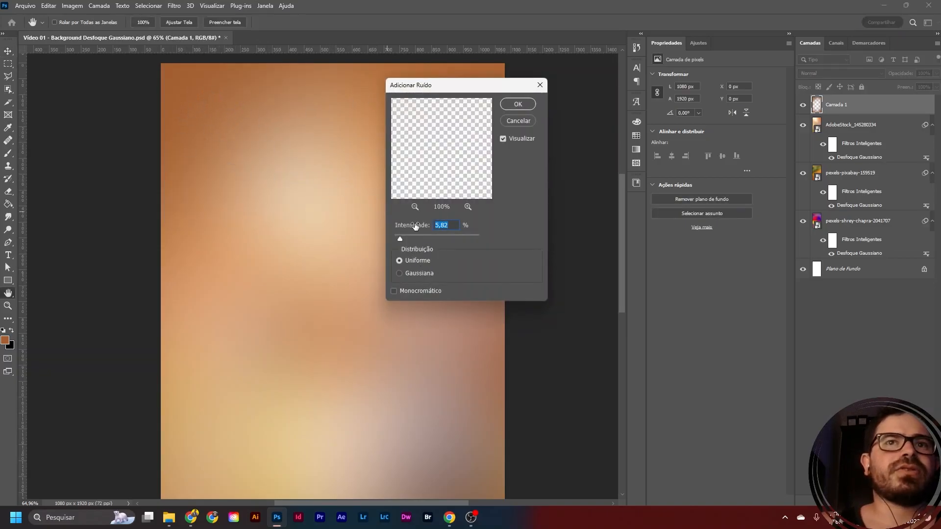
{"action": "mouse_move", "coordinate": [400, 238]}
{"action": "left_mouse_down"}
{"action": "mouse_move", "coordinate": [416, 237]}
{"action": "mouse_move", "coordinate": [401, 239]}
{"action": "left_mouse_up"}
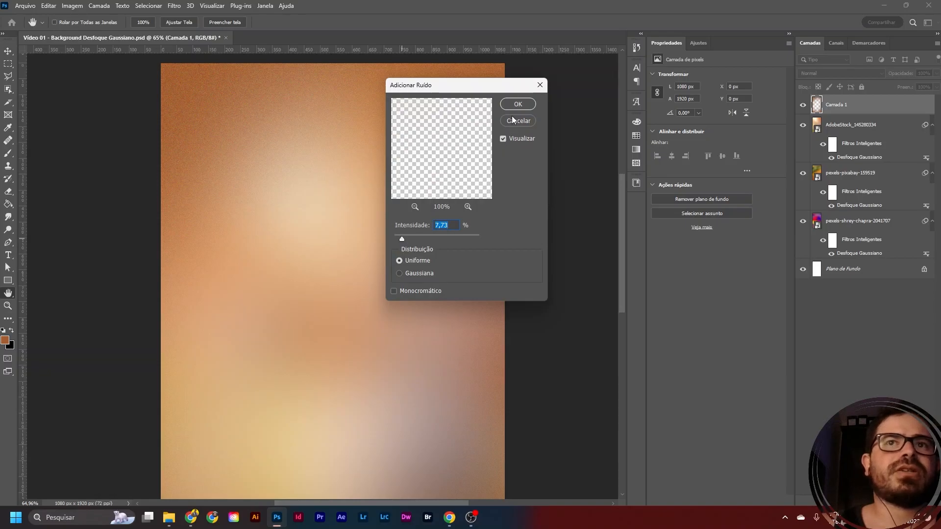
{"action": "left_click", "coordinate": [518, 103]}
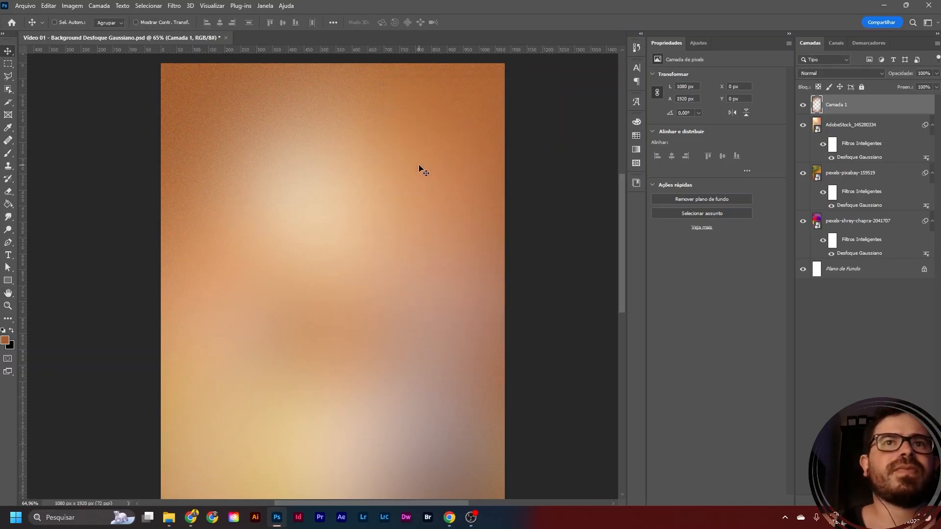
- Compare the canvas with Camada 1 hidden and shown, and examine the noise grain from top to bottom
{"action": "left_click", "coordinate": [803, 104]}
{"action": "left_click", "coordinate": [803, 105]}
{"action": "scroll", "coordinate": [281, 165], "scroll_direction": "down", "scroll_amount": 2}
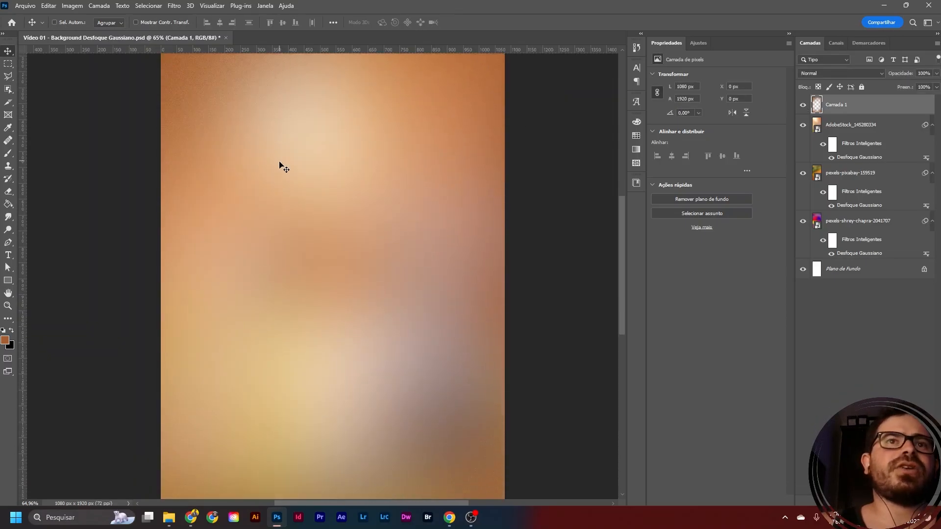
{"action": "scroll", "coordinate": [280, 165], "scroll_direction": "down", "scroll_amount": 5}
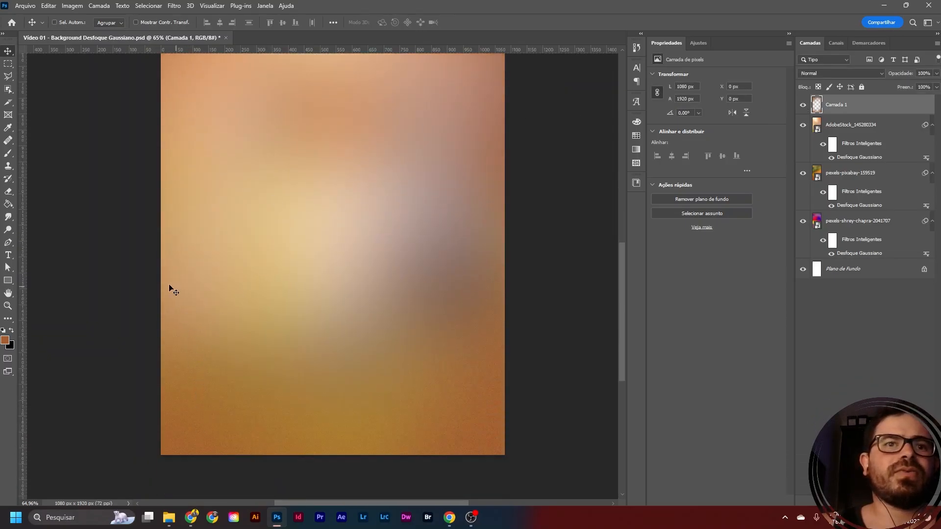
{"action": "scroll", "coordinate": [361, 207], "scroll_direction": "up", "scroll_amount": 4}
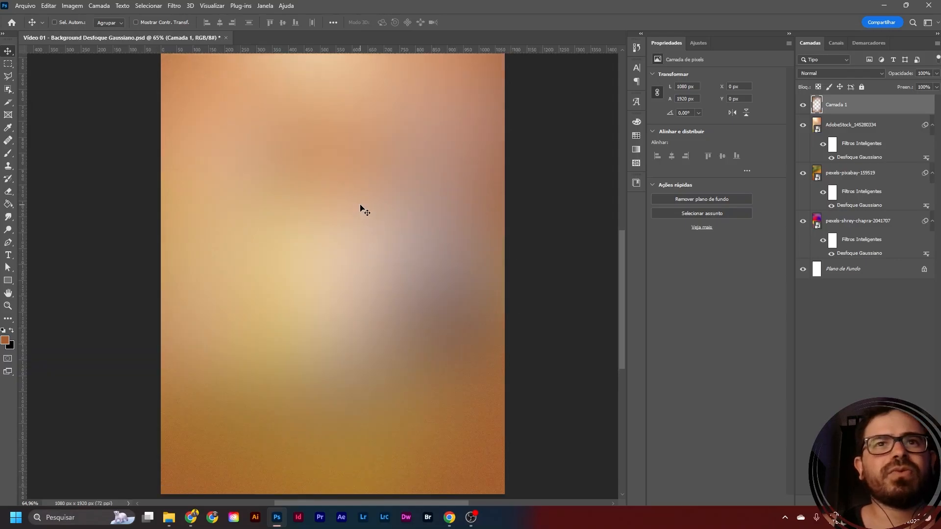
{"action": "scroll", "coordinate": [361, 208], "scroll_direction": "up", "scroll_amount": 6}
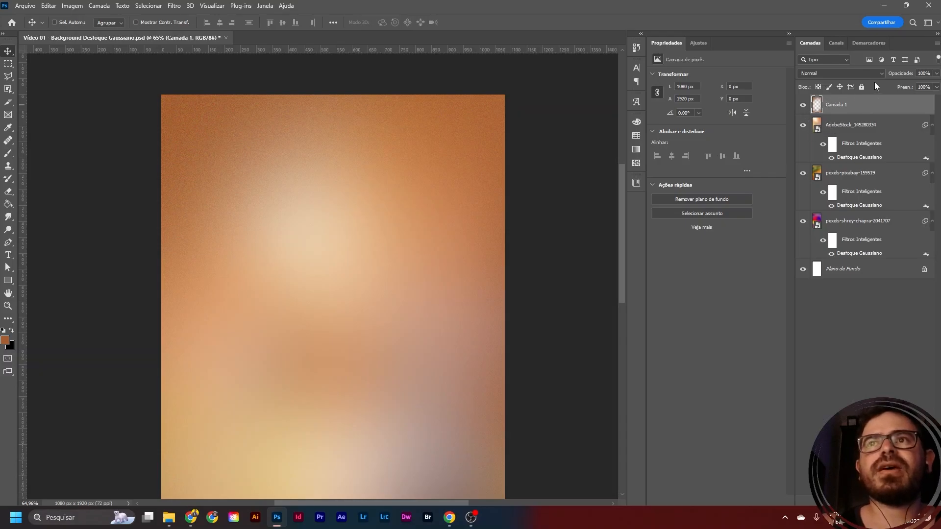
- Set the blend mode of Camada 1 to Multiplicação
{"action": "left_click", "coordinate": [842, 74]}
{"action": "left_click", "coordinate": [859, 78]}
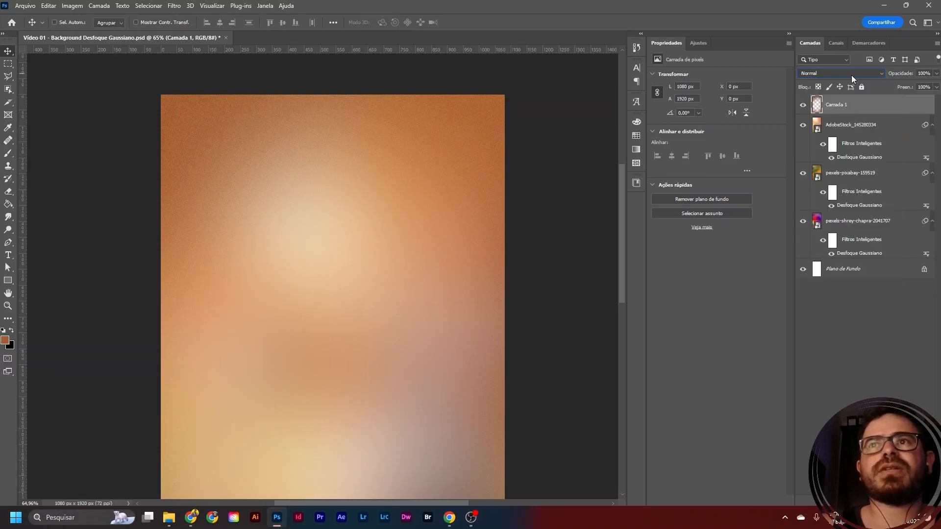
{"action": "left_click", "coordinate": [848, 73]}
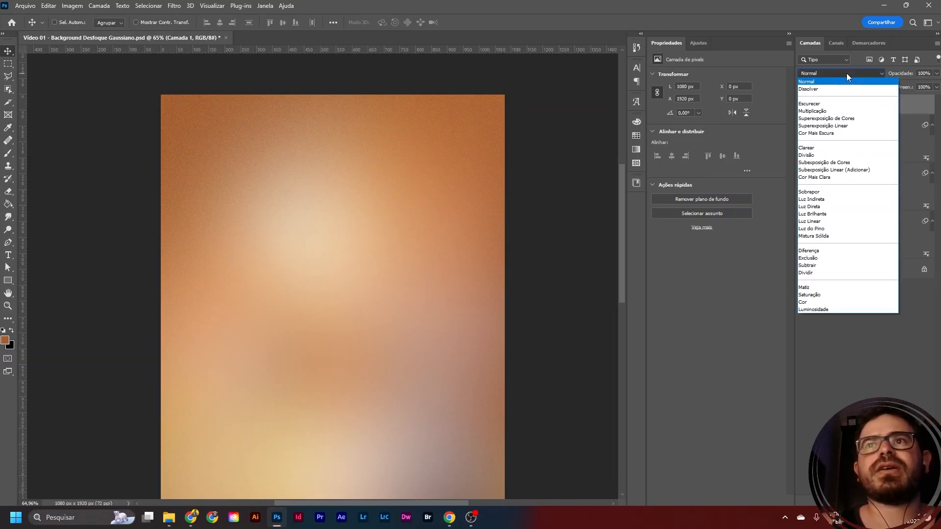
{"action": "left_click", "coordinate": [823, 111]}
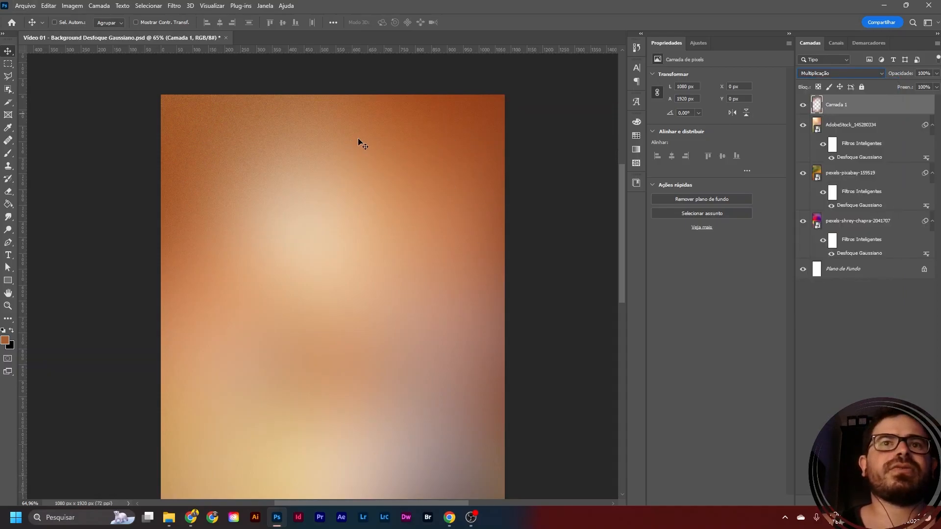
- Lower the opacity of Camada 1 to 91% and save the document
{"action": "left_click_drag", "start_coordinate": [624, 208], "coordinate": [619, 279]}
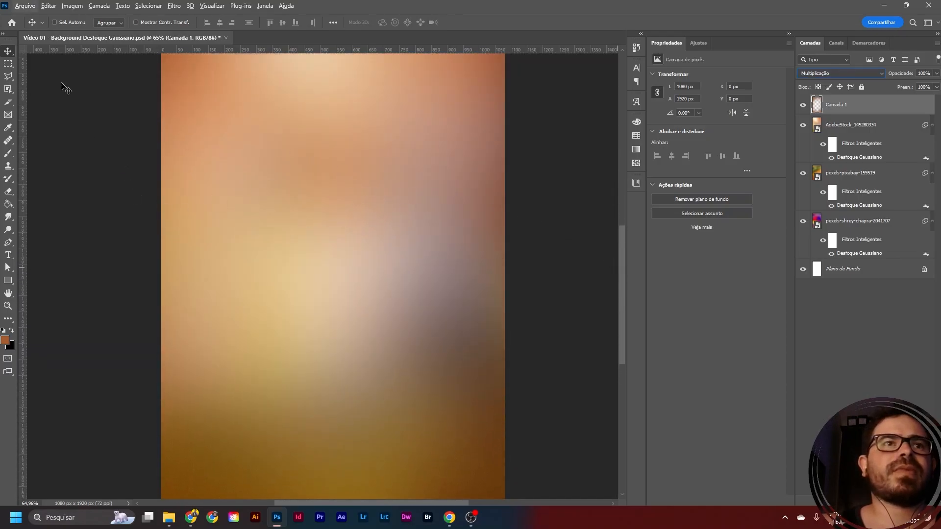
{"action": "key", "text": "super"}
{"action": "scroll", "coordinate": [88, 134], "scroll_direction": "down", "scroll_amount": 3}
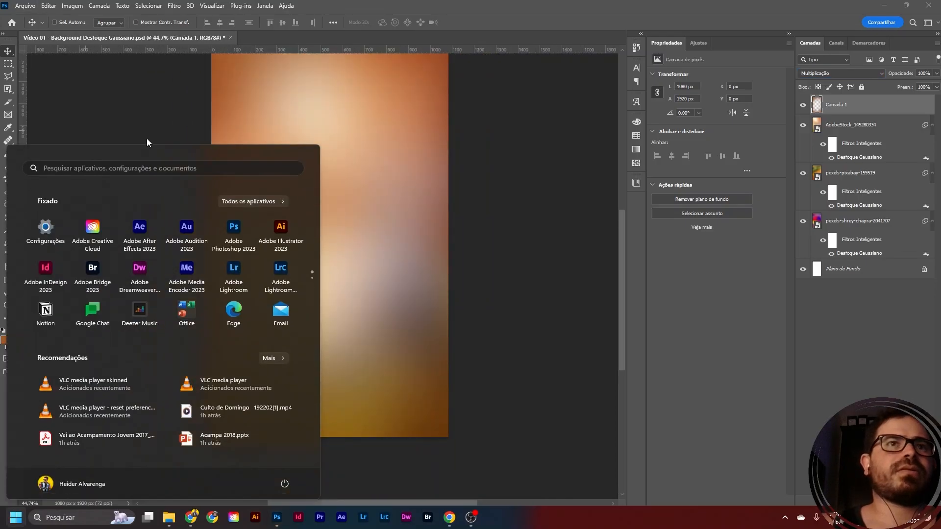
{"action": "left_click", "coordinate": [166, 123]}
{"action": "scroll", "coordinate": [318, 231], "scroll_direction": "up", "scroll_amount": 2}
{"action": "scroll", "coordinate": [318, 231], "scroll_direction": "down", "scroll_amount": 1}
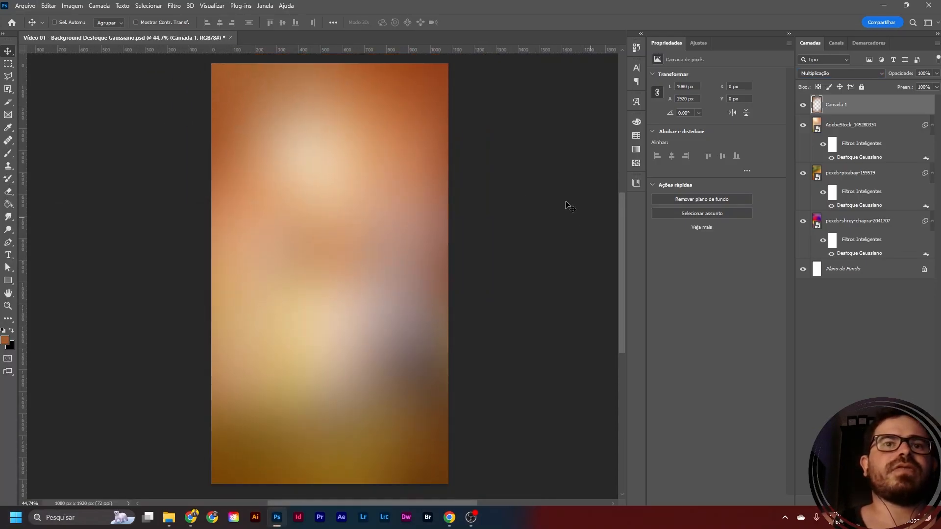
{"action": "left_click", "coordinate": [934, 75]}
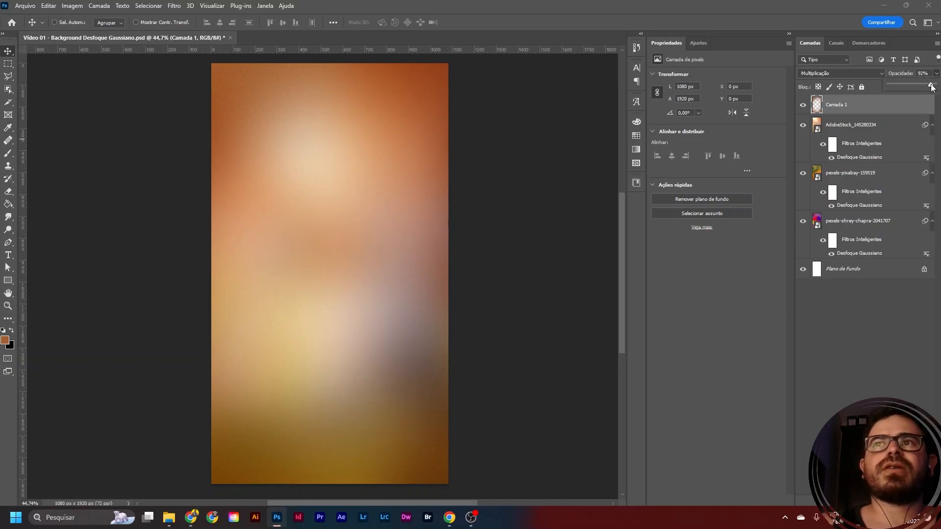
{"action": "left_click_drag", "start_coordinate": [927, 86], "coordinate": [927, 87]}
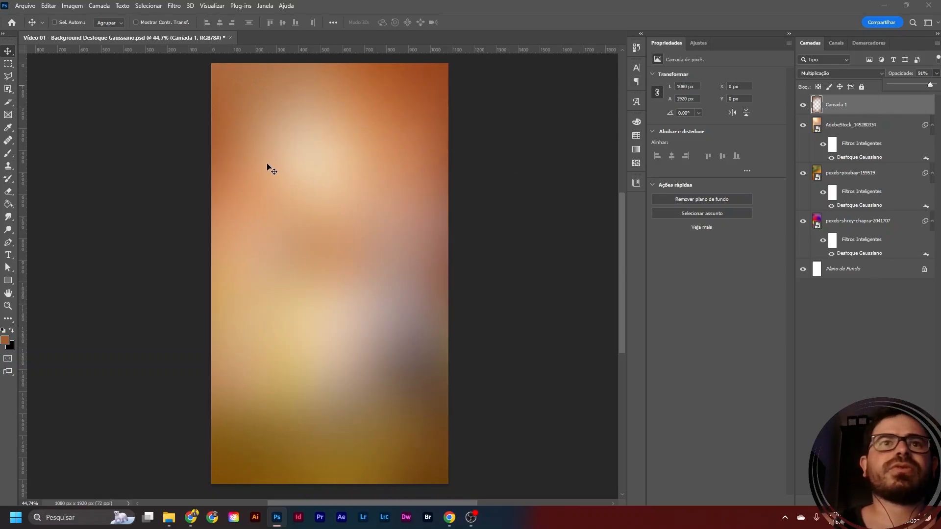
{"action": "left_click", "coordinate": [142, 144]}
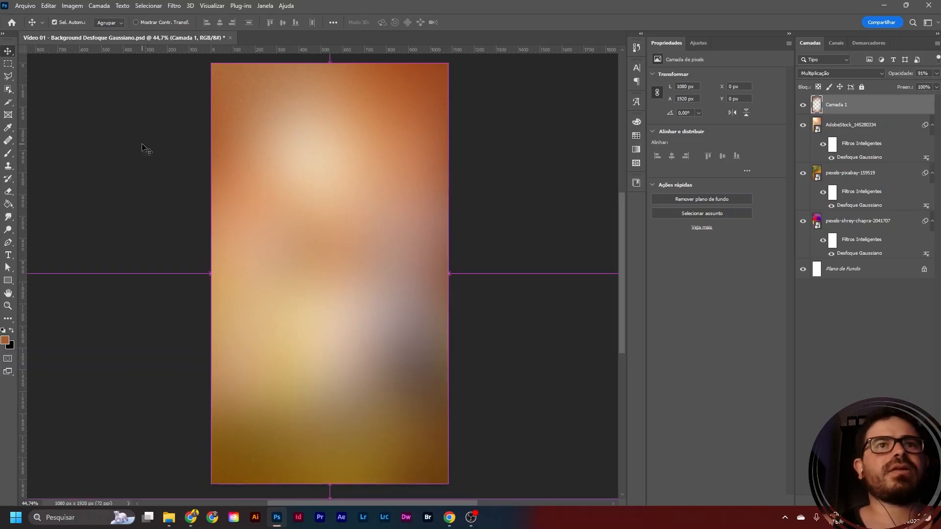
{"action": "key", "text": "ctrl+s"}
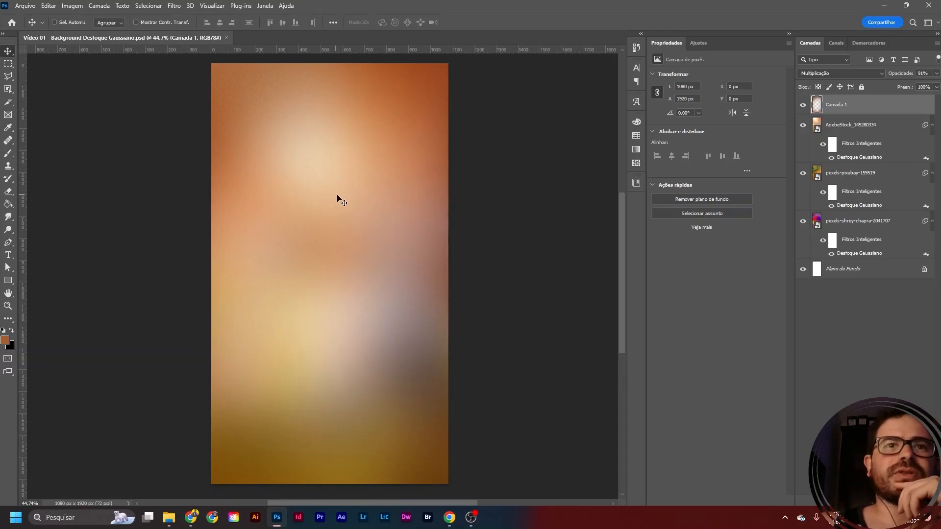
- Create a new 1080 x 1920 px RGB document at 72 ppi with a white background
{"action": "left_click", "coordinate": [29, 7]}
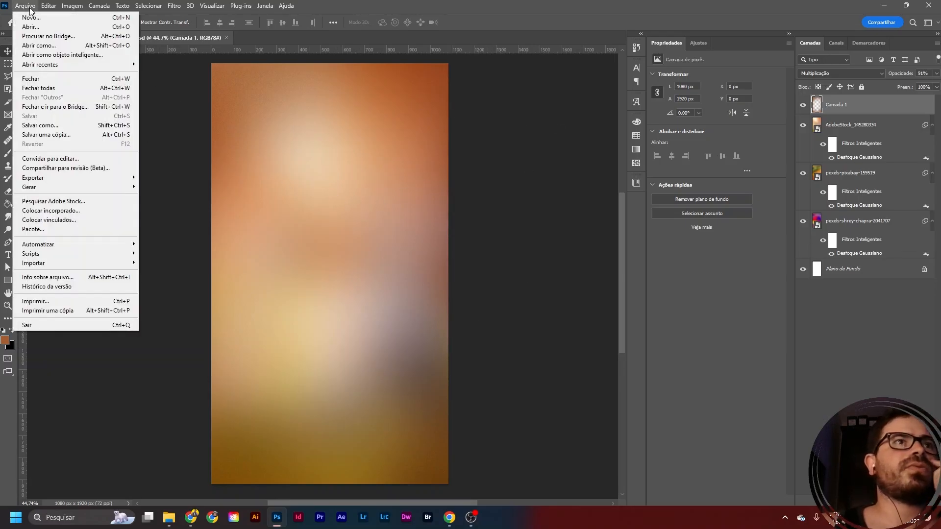
{"action": "left_click", "coordinate": [34, 19]}
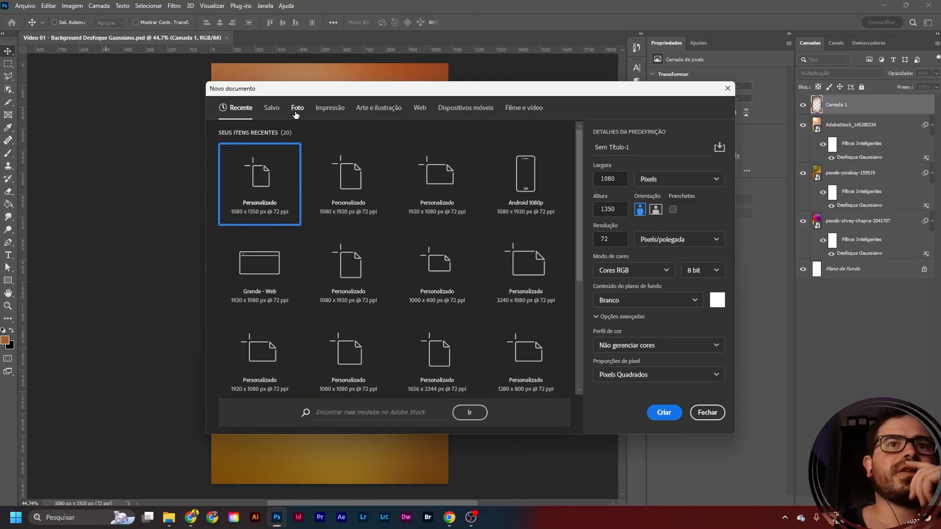
{"action": "left_click", "coordinate": [357, 179]}
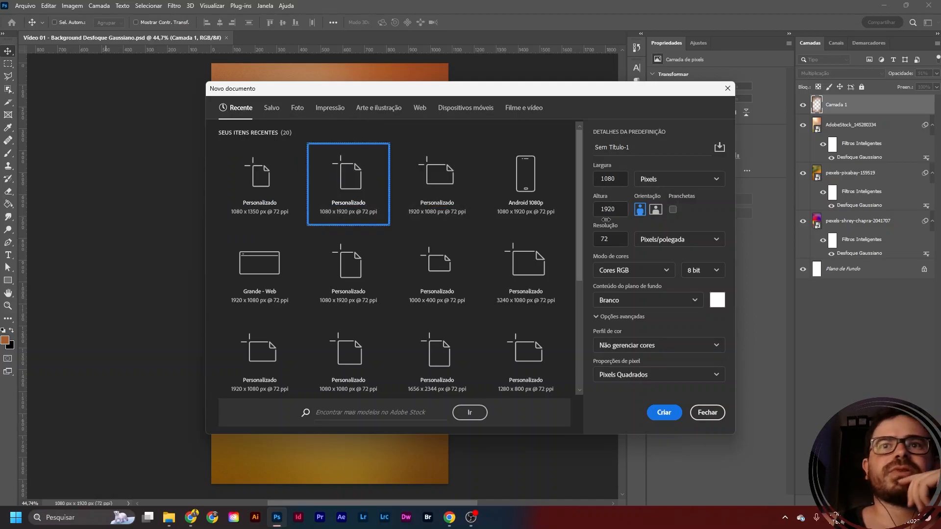
{"action": "left_click", "coordinate": [617, 185]}
{"action": "left_click", "coordinate": [619, 213]}
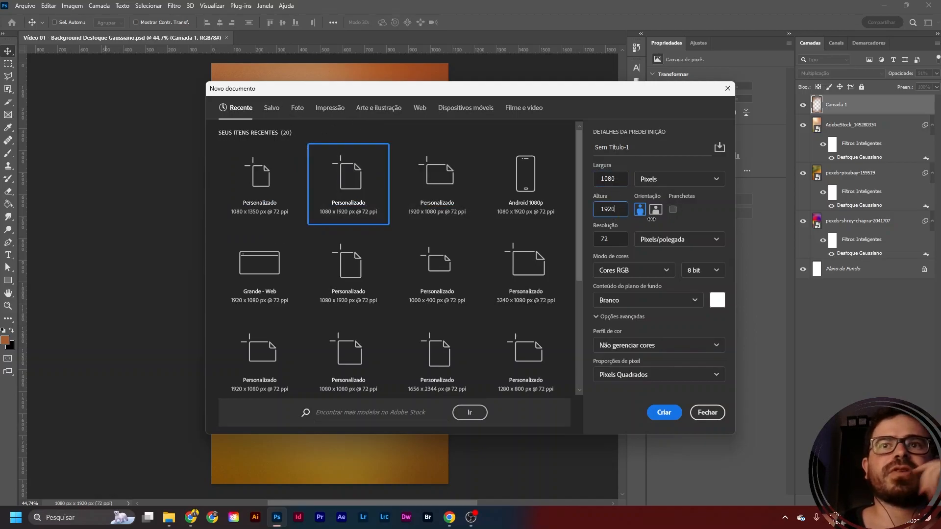
{"action": "left_click", "coordinate": [679, 416]}
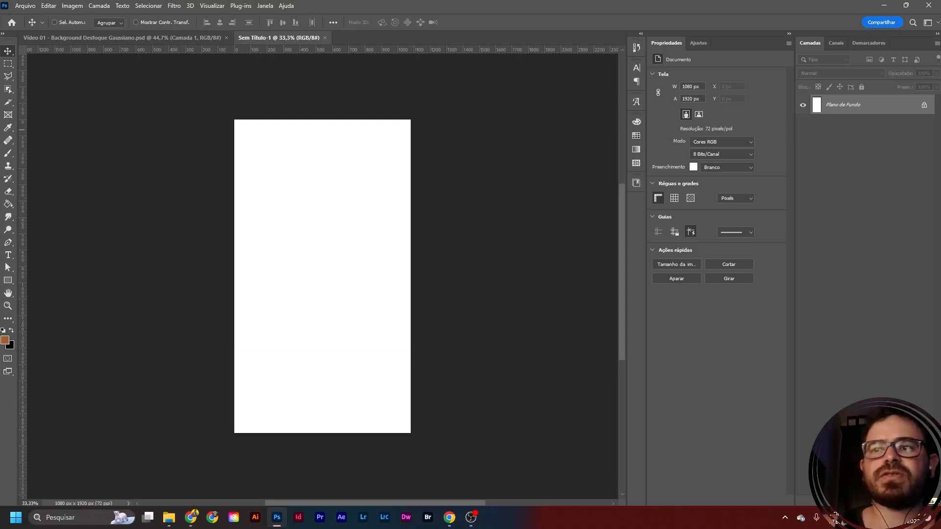
- Add an empty layer above the white background and choose a dark blue foreground colour for the Brush tool
{"action": "left_click", "coordinate": [894, 499]}
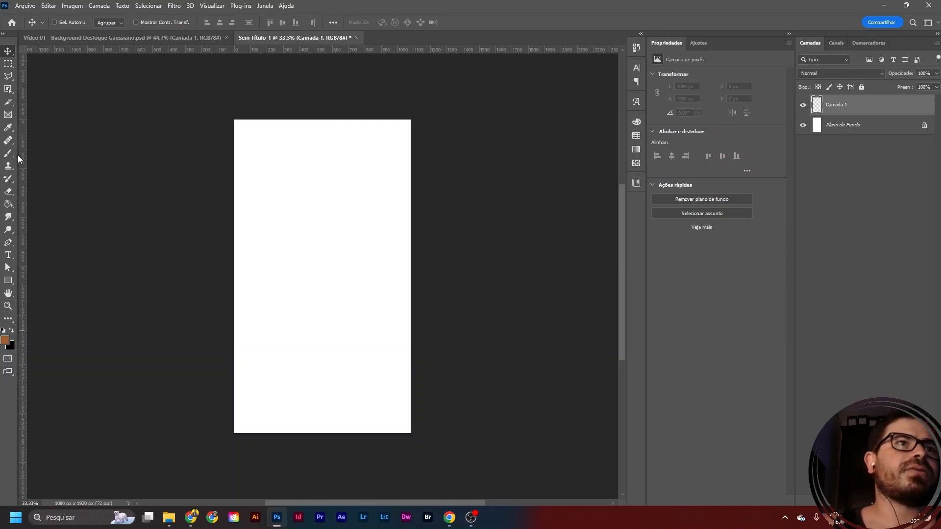
{"action": "key", "text": "b"}
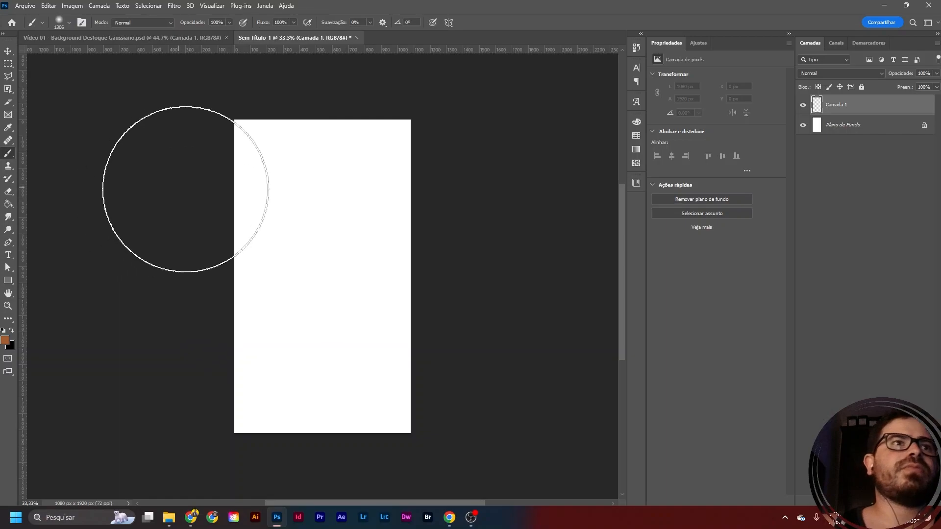
{"action": "left_click", "coordinate": [6, 340]}
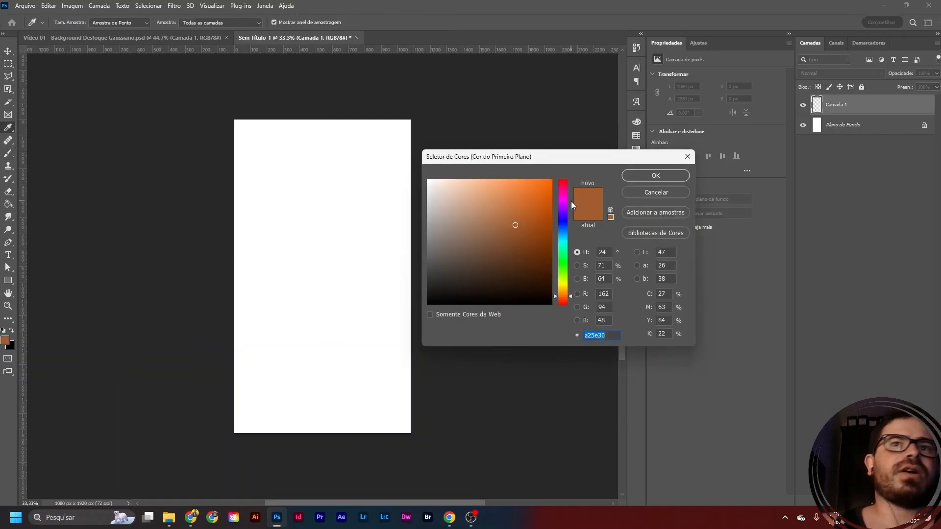
{"action": "left_click", "coordinate": [562, 261]}
{"action": "mouse_move", "coordinate": [561, 263]}
{"action": "left_mouse_down"}
{"action": "mouse_move", "coordinate": [571, 216]}
{"action": "mouse_move", "coordinate": [569, 233]}
{"action": "left_mouse_up"}
{"action": "mouse_move", "coordinate": [506, 245]}
{"action": "left_mouse_down"}
{"action": "mouse_move", "coordinate": [506, 275]}
{"action": "mouse_move", "coordinate": [503, 261]}
{"action": "left_mouse_up"}
{"action": "left_click", "coordinate": [656, 175]}
{"action": "key", "text": "b"}
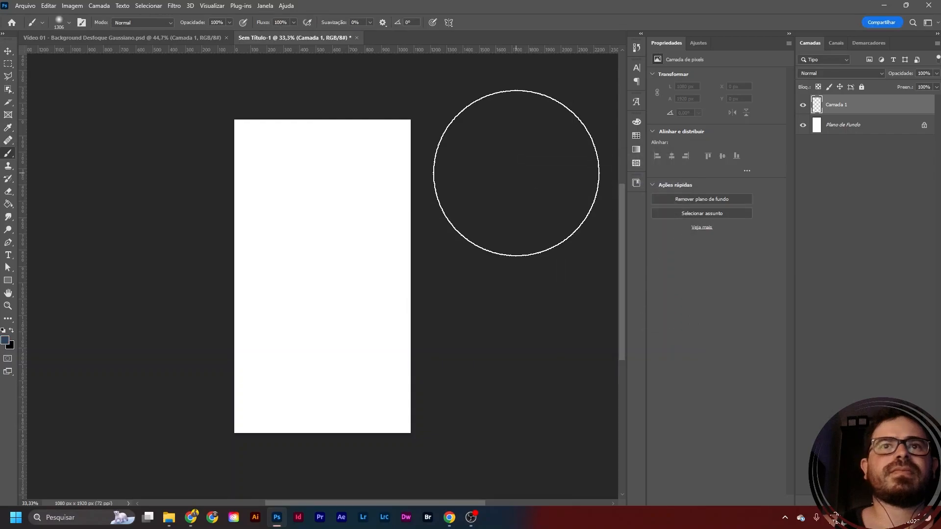
- Enlarge the soft brush to 1600 px and dab dark blue over the four corners of the canvas
{"action": "scroll", "coordinate": [371, 243], "scroll_direction": "down", "scroll_amount": 3}
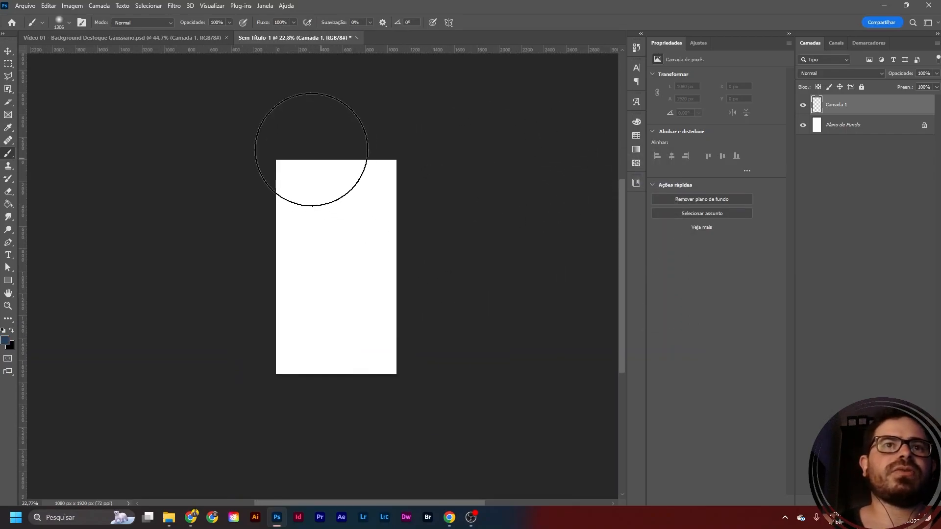
{"action": "key", "text": "bracketright"}
{"action": "key", "text": "bracketright"}
{"action": "key", "text": "bracketright"}
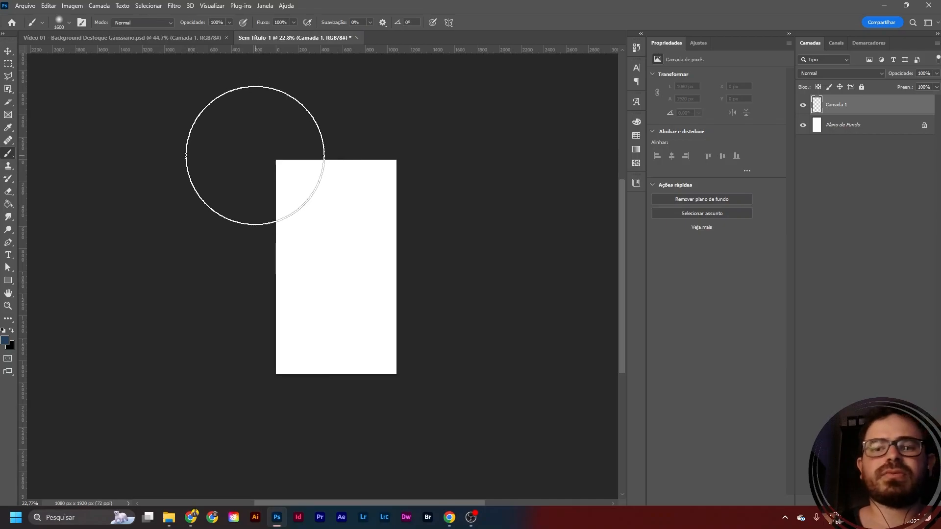
{"action": "left_click", "coordinate": [256, 158]}
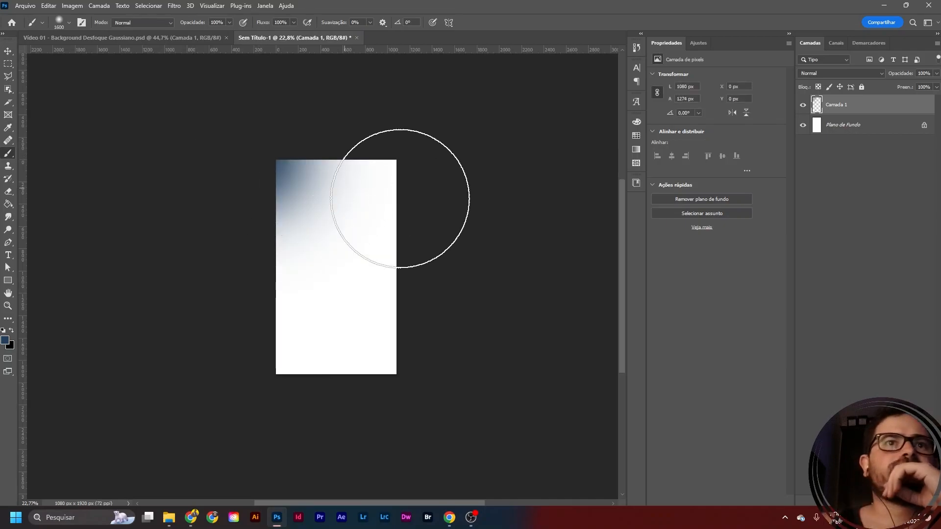
{"action": "left_click", "coordinate": [431, 151]}
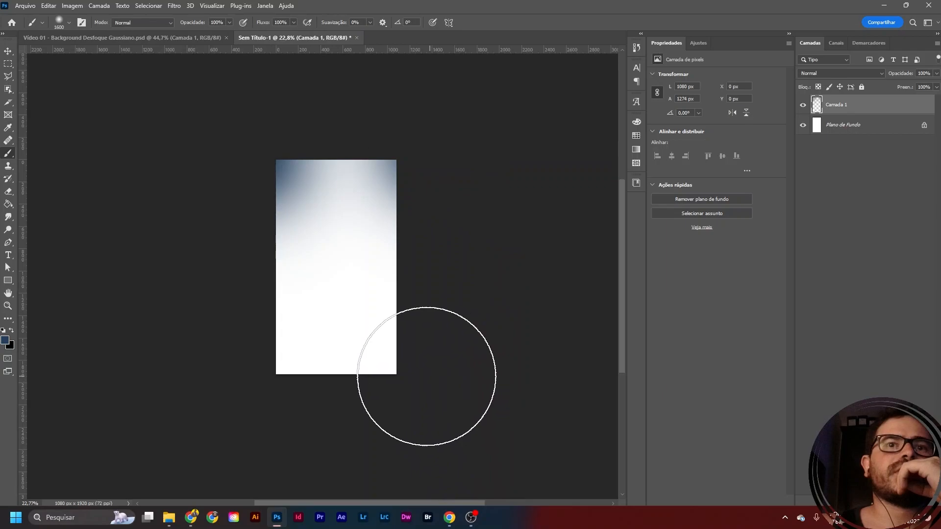
{"action": "left_click", "coordinate": [418, 383]}
{"action": "left_click", "coordinate": [223, 382]}
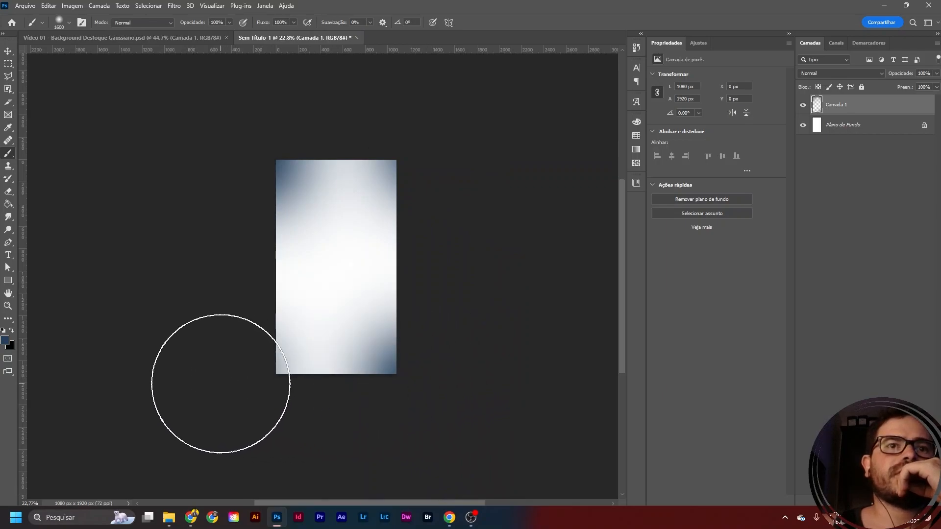
{"action": "left_click", "coordinate": [245, 379]}
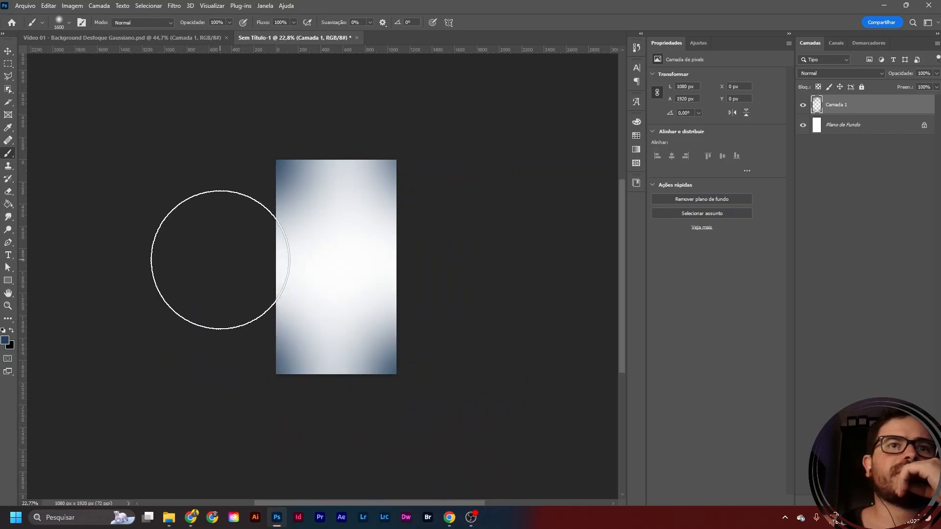
- Dab soft dark blue along the middle of each of the four canvas edges to complete the vignette
{"action": "left_click", "coordinate": [218, 266]}
{"action": "left_click", "coordinate": [445, 261]}
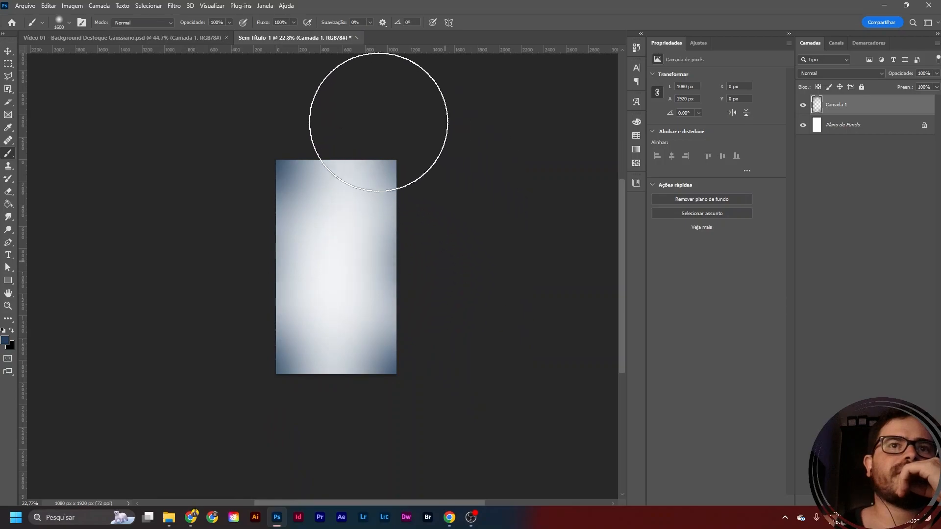
{"action": "left_click", "coordinate": [337, 100]}
{"action": "left_click", "coordinate": [329, 423]}
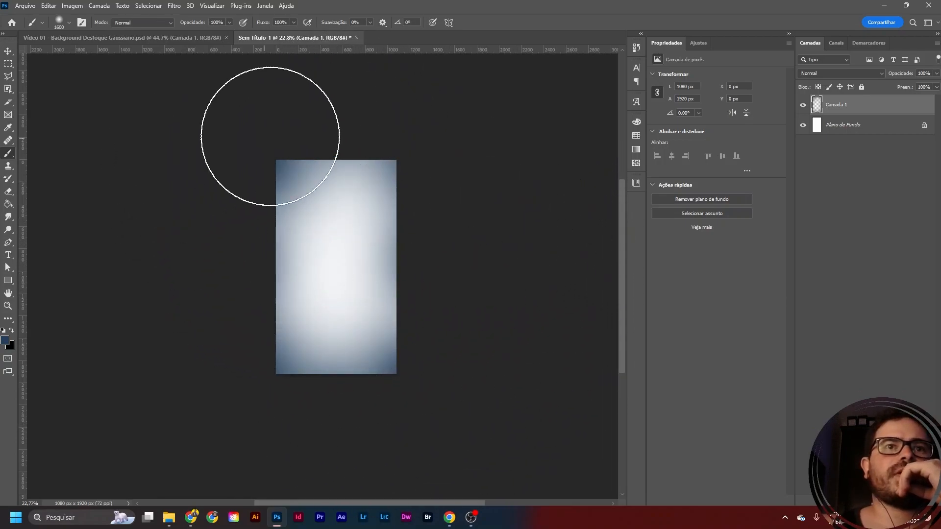
{"action": "left_click", "coordinate": [8, 51]}
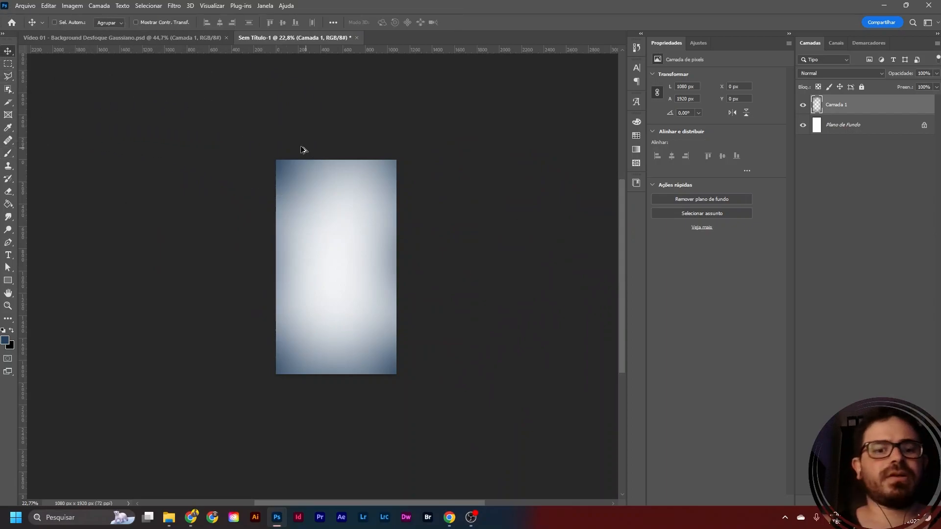
- Open the Add Noise filter for the layer with the blue brush vignette
{"action": "scroll", "coordinate": [301, 145], "scroll_direction": "up", "scroll_amount": 6}
{"action": "scroll", "coordinate": [159, 147], "scroll_direction": "down", "scroll_amount": 1}
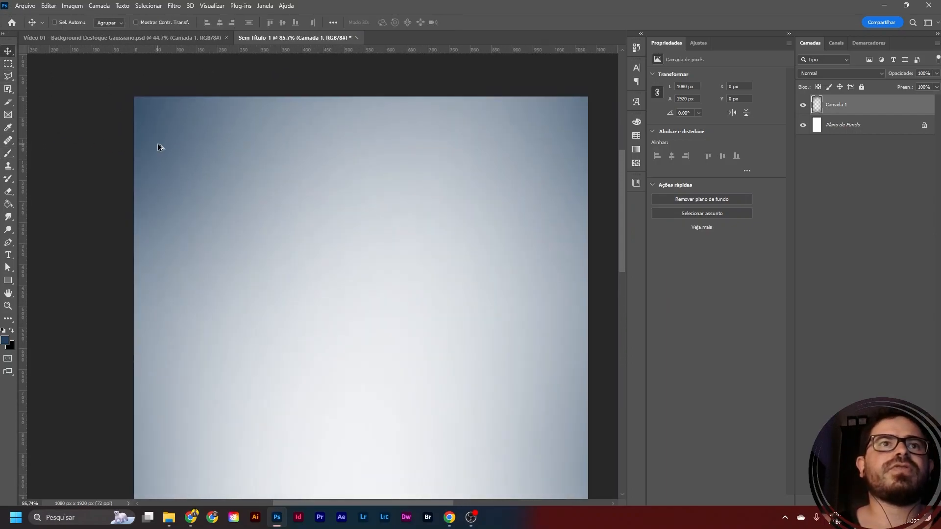
{"action": "scroll", "coordinate": [555, 119], "scroll_direction": "up", "scroll_amount": 1}
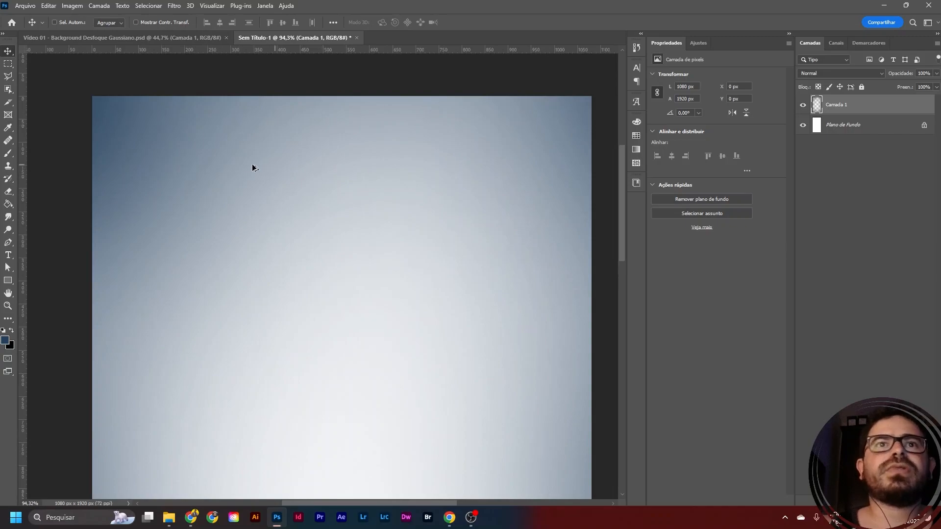
{"action": "scroll", "coordinate": [489, 156], "scroll_direction": "up", "scroll_amount": 1}
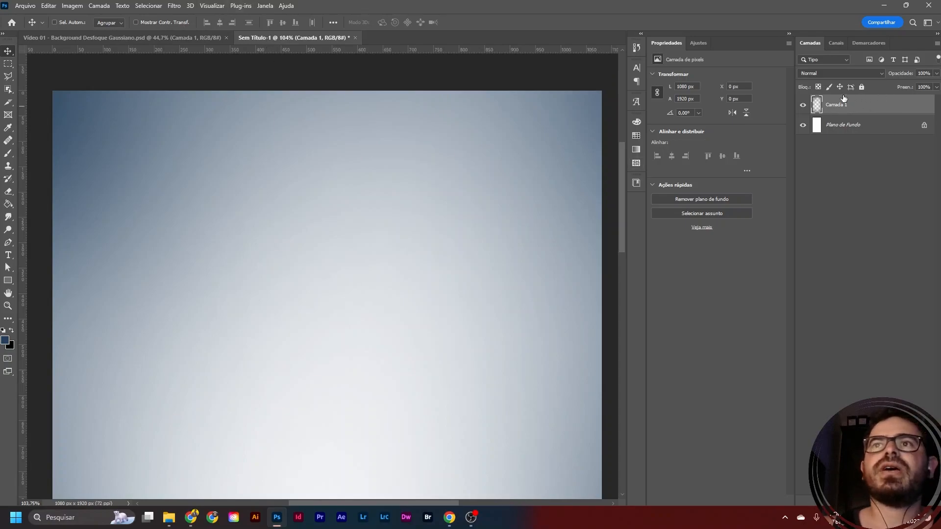
{"action": "left_click", "coordinate": [176, 6]}
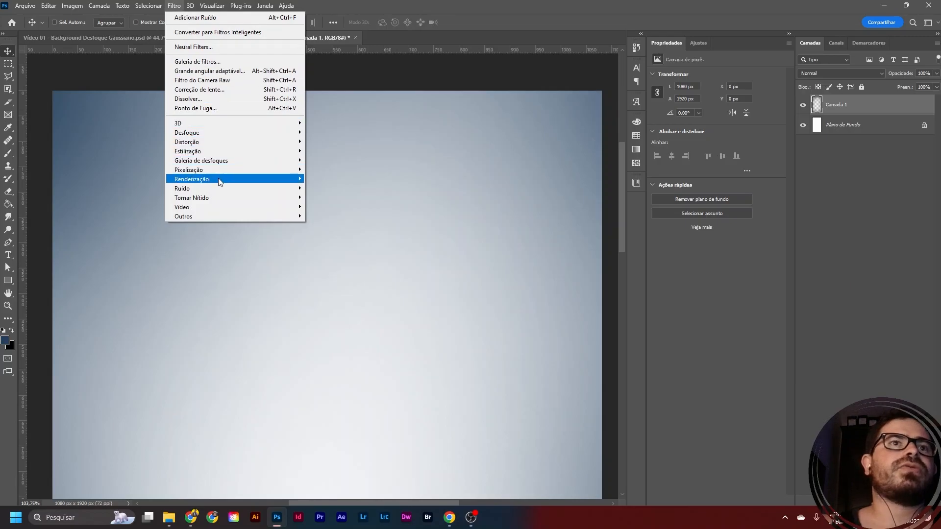
{"action": "mouse_move", "coordinate": [294, 189]}
{"action": "left_click", "coordinate": [338, 188]}
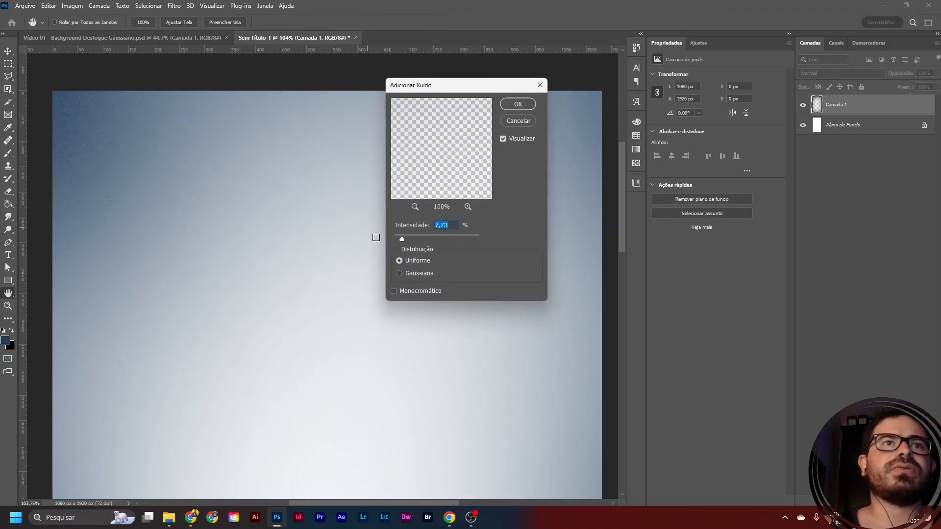
- Try noise intensities of 9.64% and 6.78% with Uniform distribution, and 12.50% with Gaussian distribution
{"action": "left_click_drag", "start_coordinate": [435, 241], "coordinate": [404, 236]}
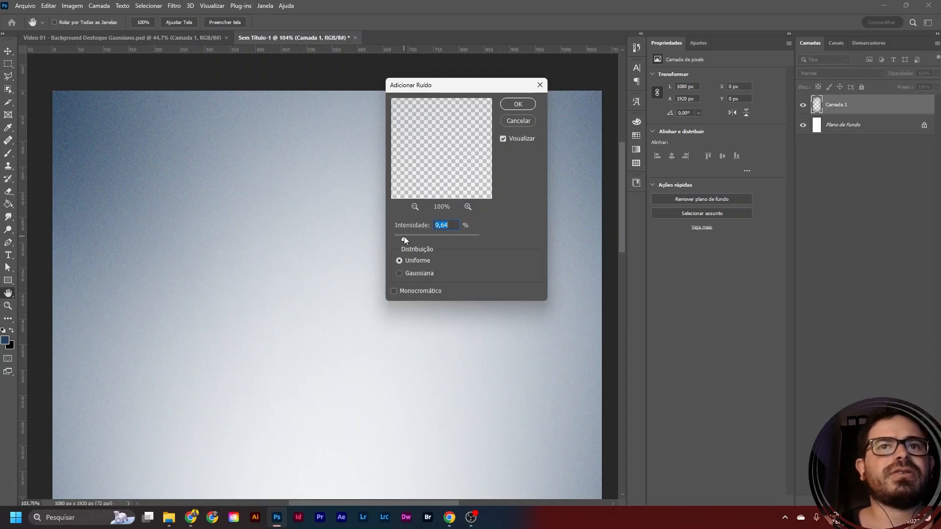
{"action": "left_click_drag", "start_coordinate": [404, 236], "coordinate": [401, 239]}
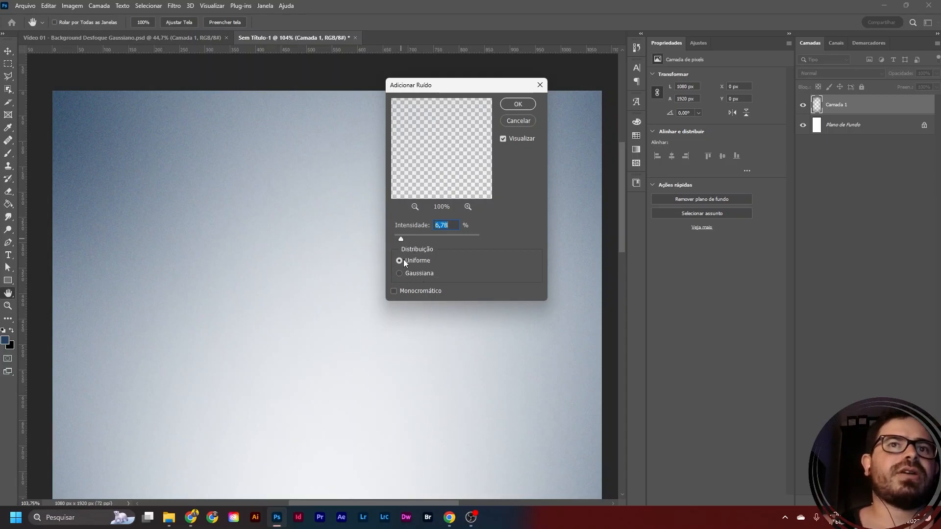
{"action": "mouse_move", "coordinate": [403, 242]}
{"action": "left_mouse_down"}
{"action": "mouse_move", "coordinate": [428, 236]}
{"action": "mouse_move", "coordinate": [403, 237]}
{"action": "left_mouse_up"}
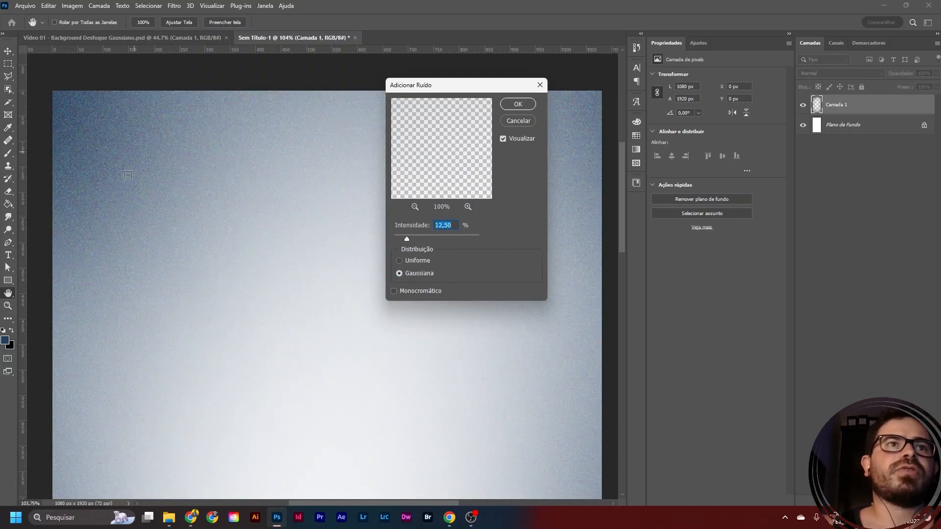
- Apply the noise to the vignette layer with Uniform distribution and an intensity of 7.26%
{"action": "left_click", "coordinate": [398, 261]}
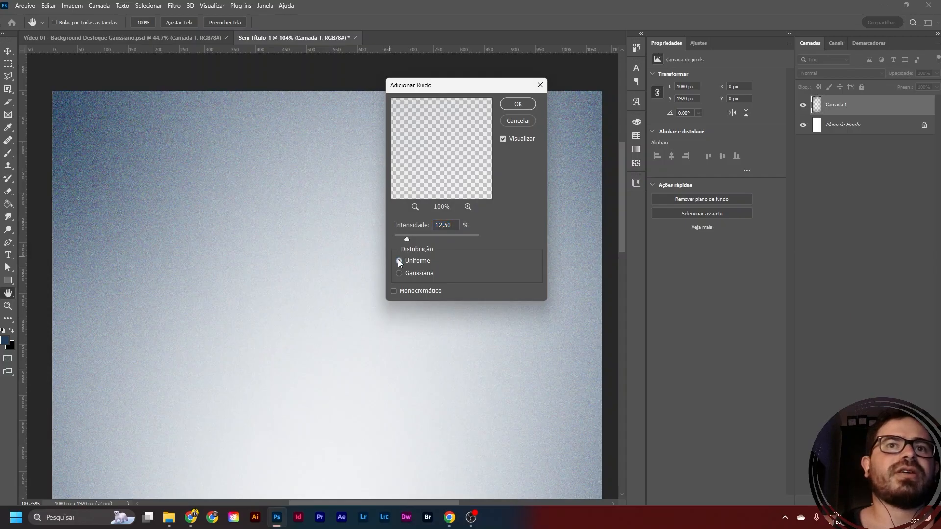
{"action": "left_click_drag", "start_coordinate": [409, 237], "coordinate": [401, 237]}
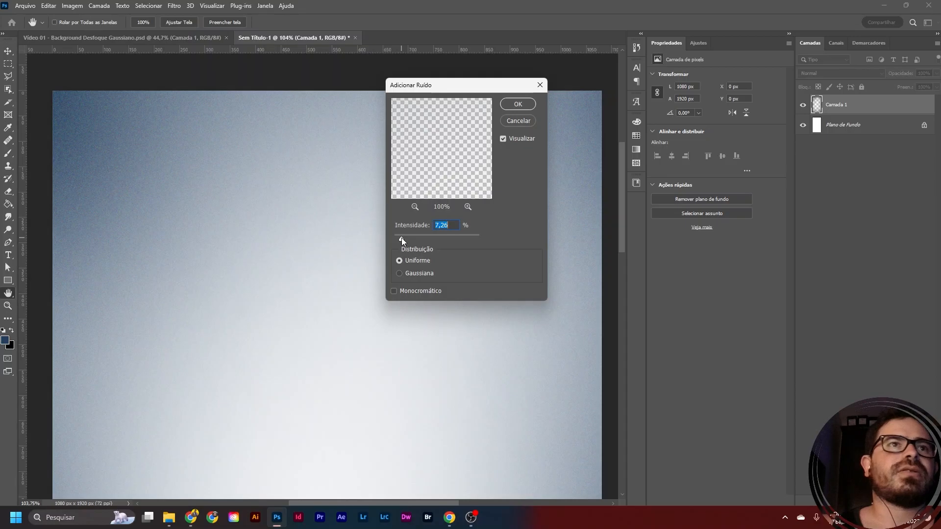
{"action": "left_click", "coordinate": [518, 105]}
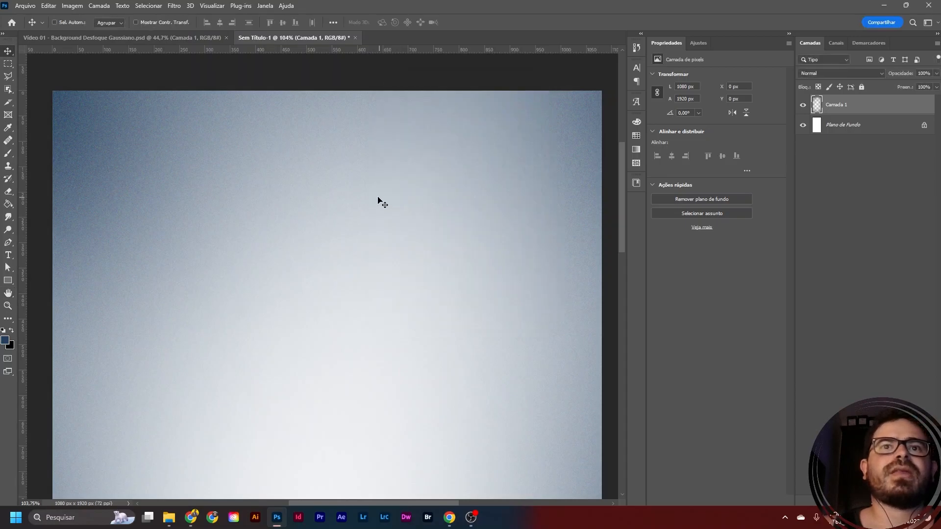
- Inspect the noise grain on the vignette over the full height of the canvas
{"action": "scroll", "coordinate": [374, 189], "scroll_direction": "down", "scroll_amount": 2}
{"action": "scroll", "coordinate": [375, 190], "scroll_direction": "down", "scroll_amount": 5}
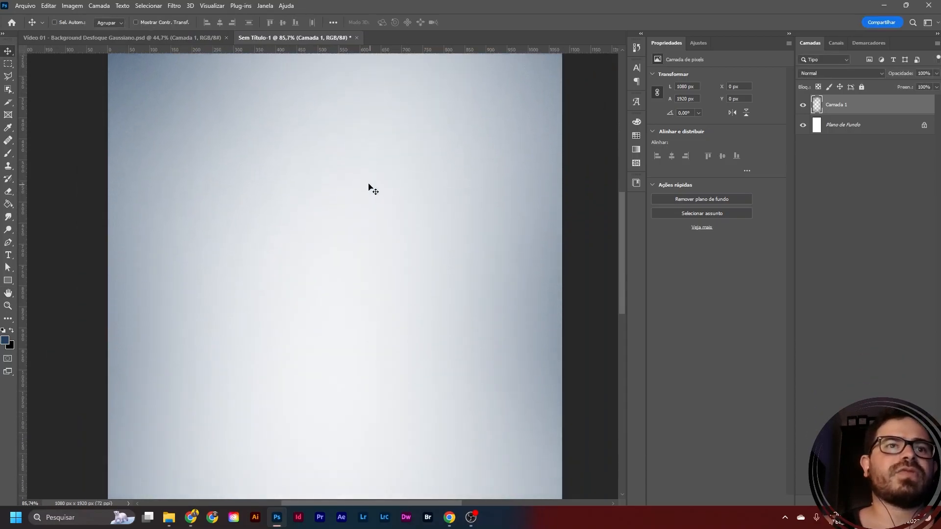
{"action": "scroll", "coordinate": [352, 196], "scroll_direction": "down", "scroll_amount": 2}
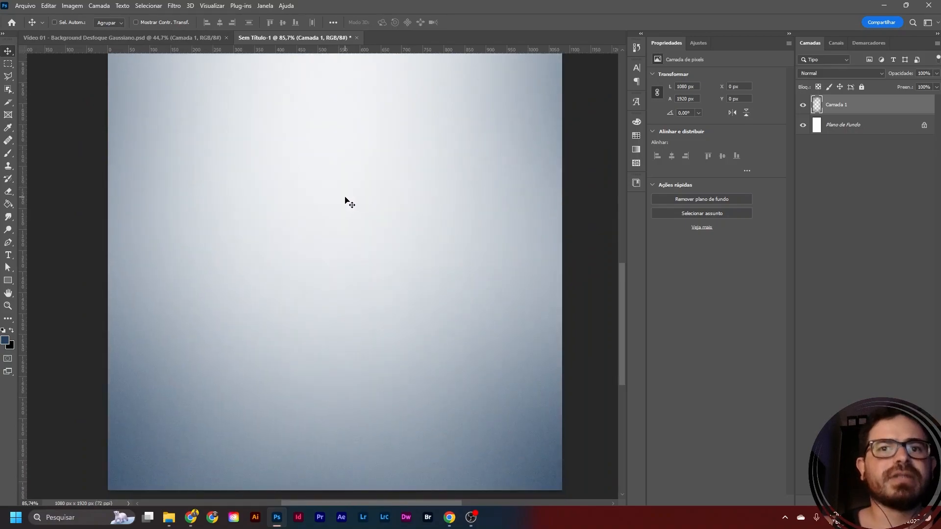
{"action": "scroll", "coordinate": [345, 196], "scroll_direction": "up", "scroll_amount": 5}
{"action": "scroll", "coordinate": [345, 196], "scroll_direction": "up", "scroll_amount": 5}
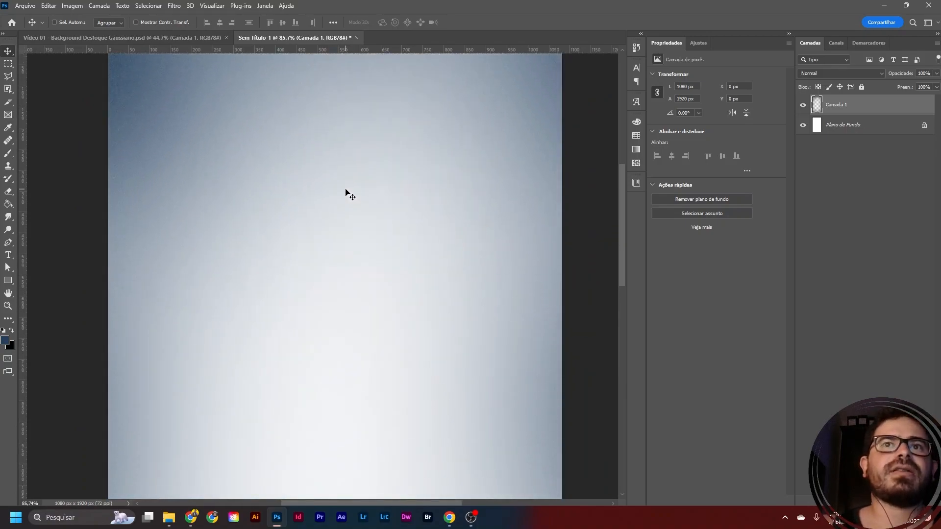
{"action": "scroll", "coordinate": [346, 133], "scroll_direction": "up", "scroll_amount": 2}
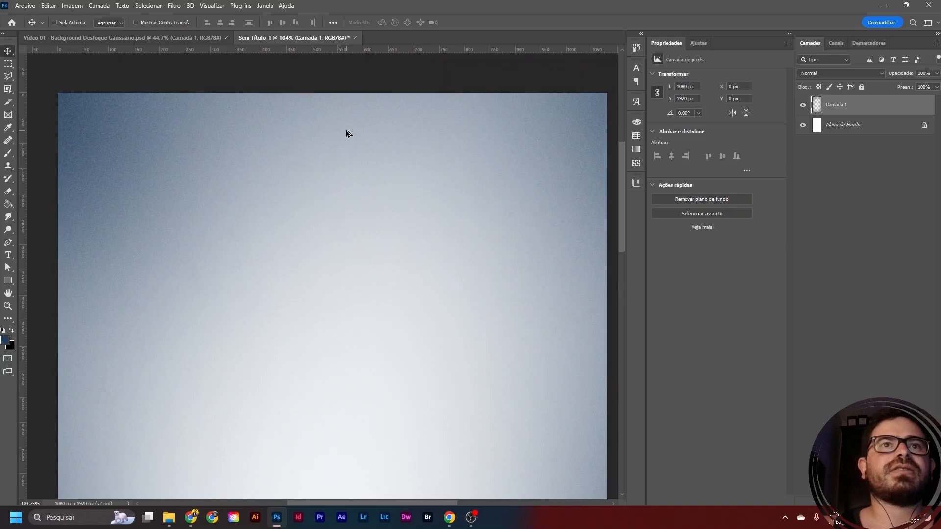